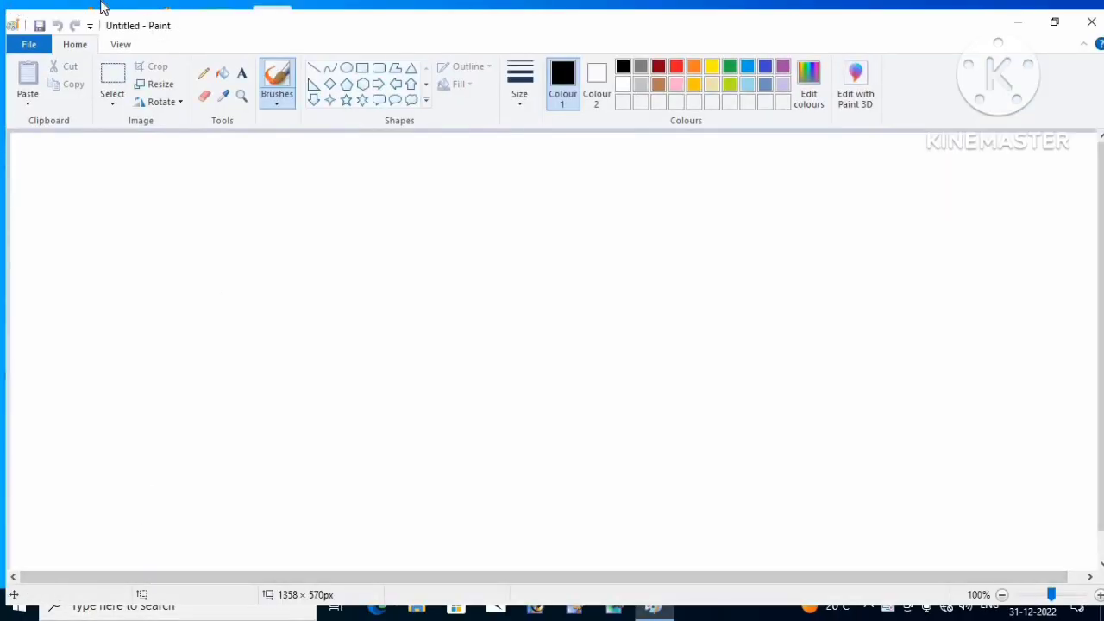
Draw a tall, narrow ellipse about 61 × 235 px near the middle of the canvas as the butterfly's body
{"action": "left_click", "coordinate": [346, 69]}
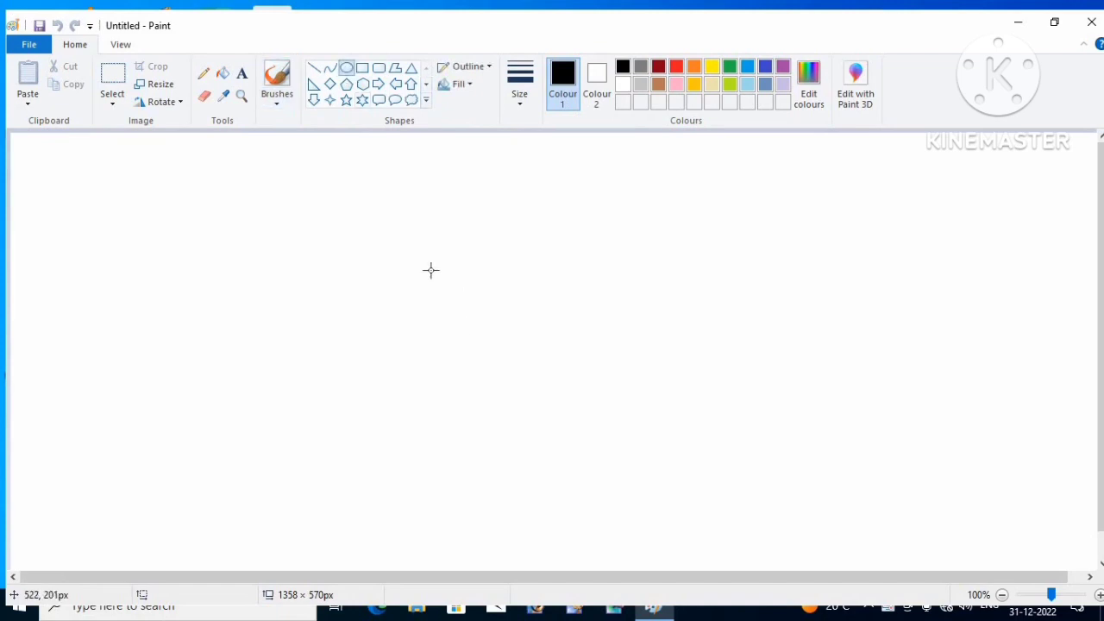
{"action": "left_click_drag", "start_coordinate": [473, 257], "coordinate": [523, 447]}
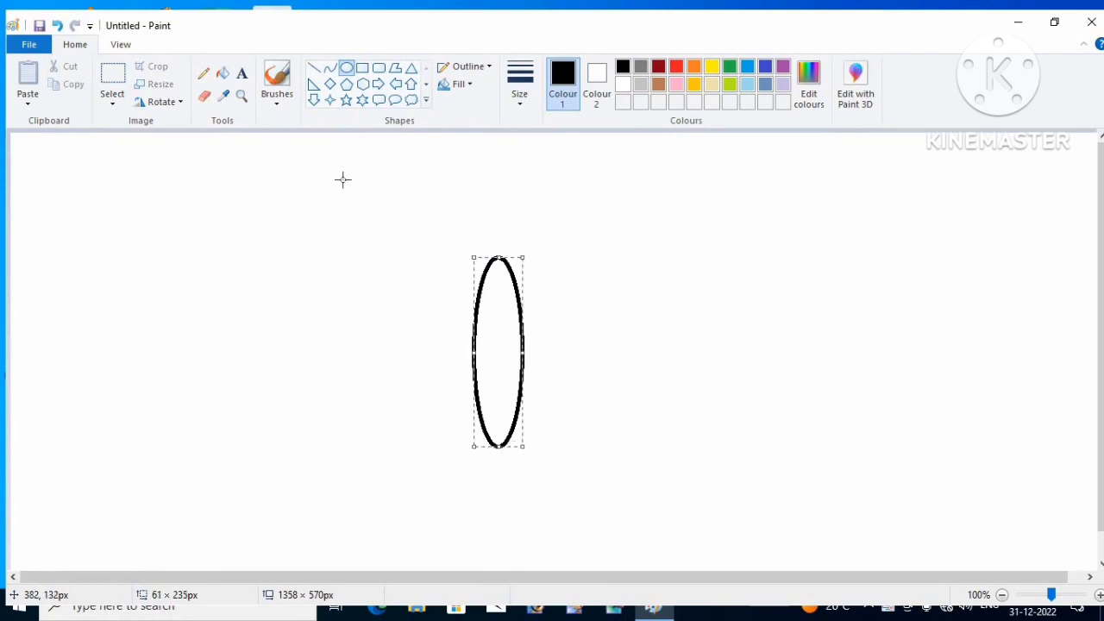
{"action": "left_click", "coordinate": [385, 218]}
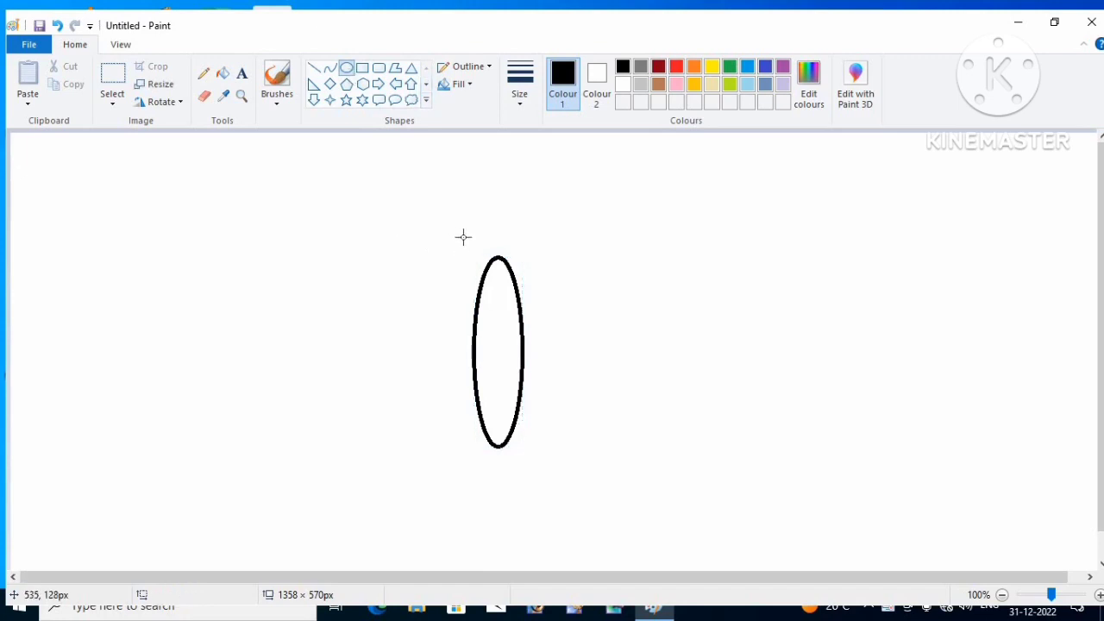
Draw a circle about 34 × 30 px beside the body's upper end and select it with a transparent rectangular selection
{"action": "left_click_drag", "start_coordinate": [475, 242], "coordinate": [438, 240]}
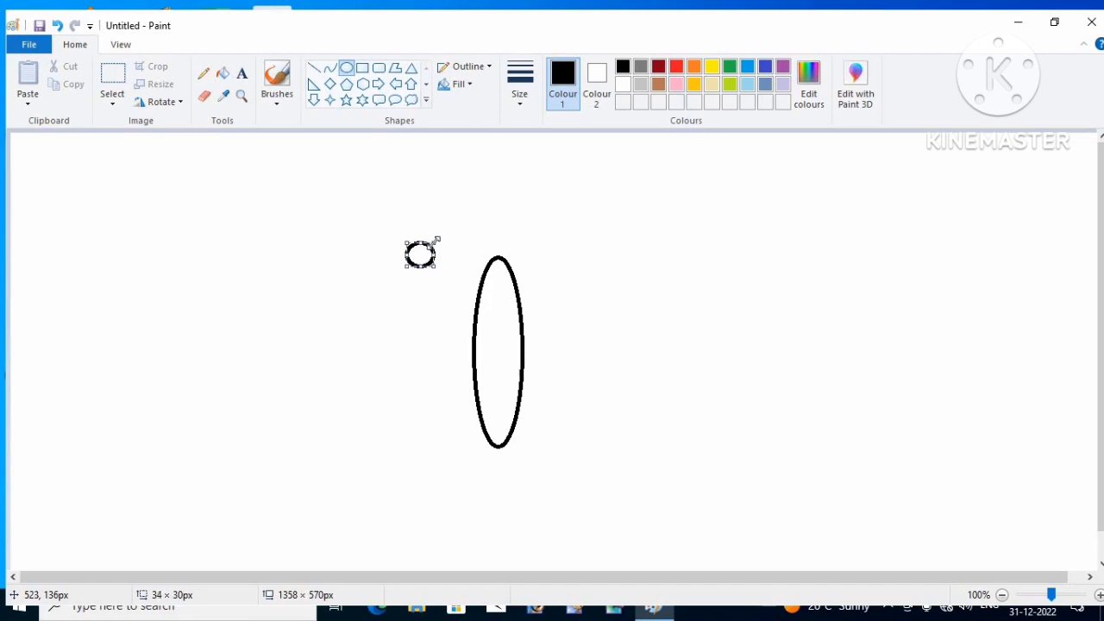
{"action": "left_click", "coordinate": [121, 101]}
{"action": "left_click", "coordinate": [136, 140]}
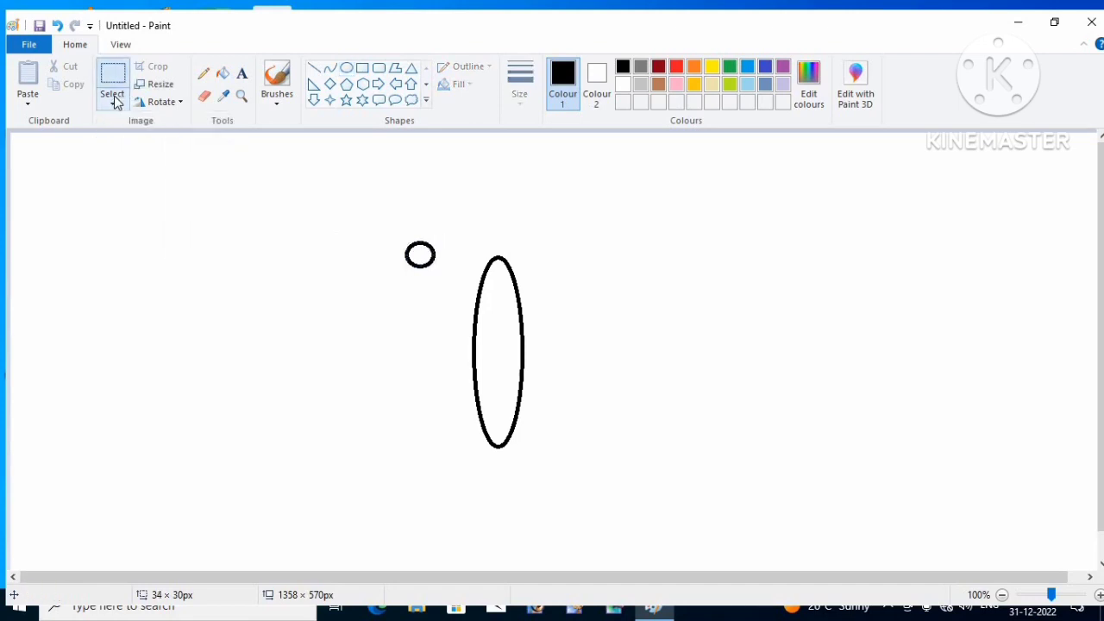
{"action": "left_click", "coordinate": [112, 102]}
{"action": "left_click", "coordinate": [145, 250]}
{"action": "left_click_drag", "start_coordinate": [394, 237], "coordinate": [451, 279]}
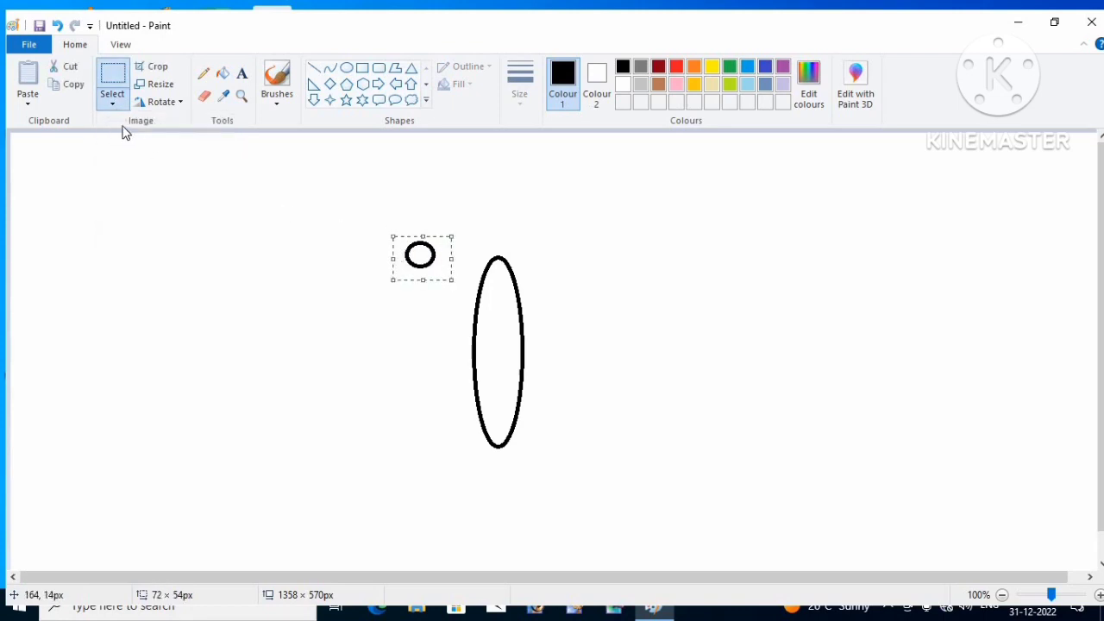
Paste a copy of the circle at the body's upper right and move the original to its upper left as eyes
{"action": "left_click", "coordinate": [27, 80]}
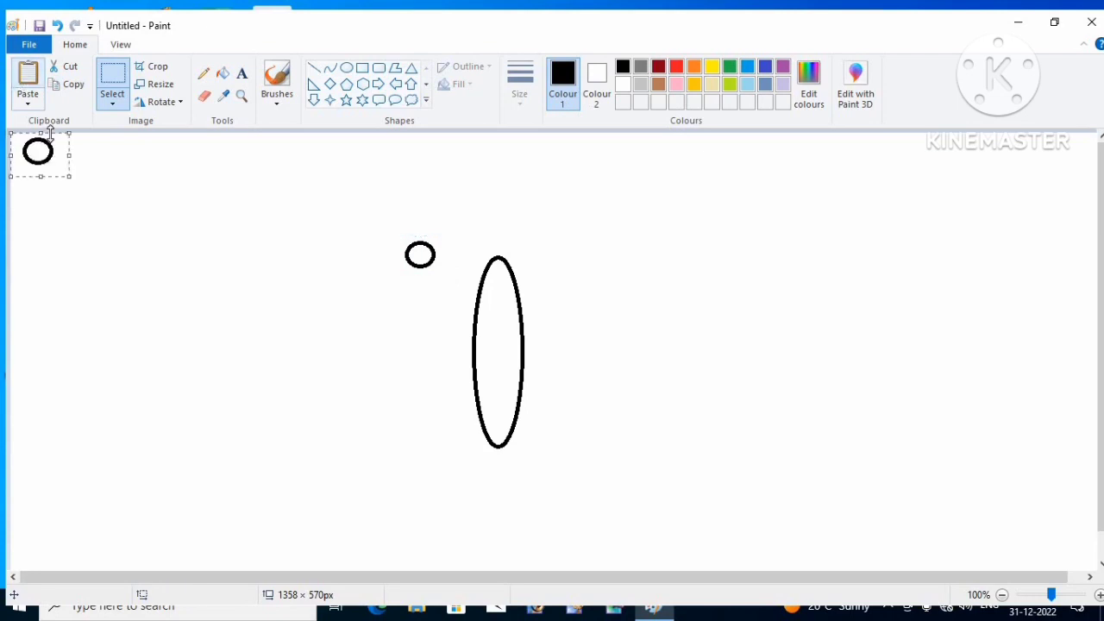
{"action": "left_click_drag", "start_coordinate": [39, 154], "coordinate": [517, 260]}
{"action": "left_click_drag", "start_coordinate": [397, 234], "coordinate": [478, 264]}
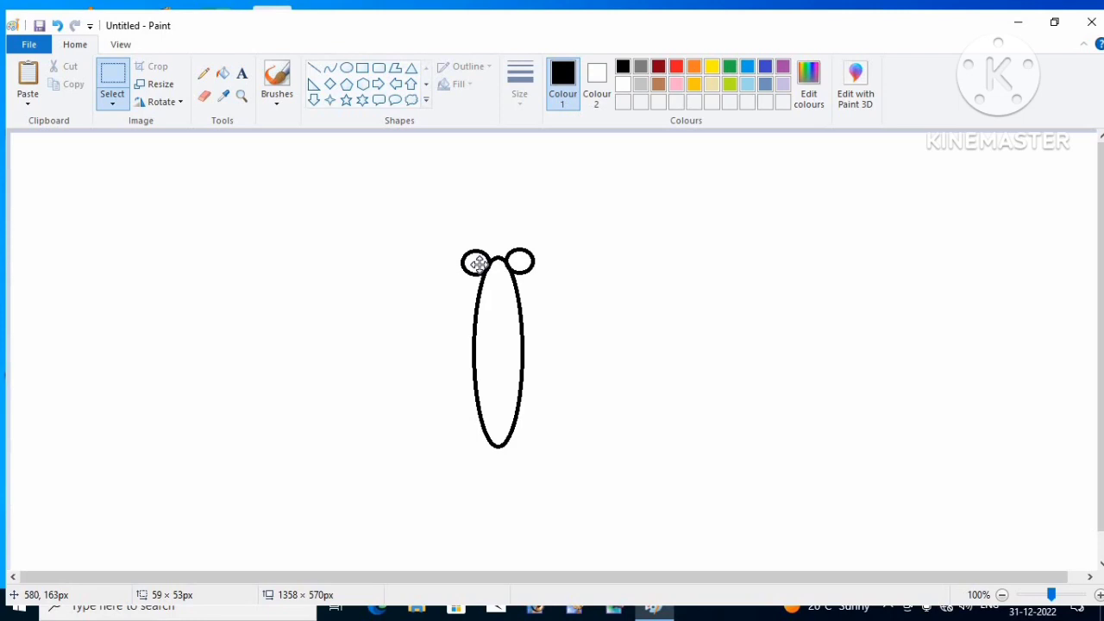
{"action": "left_click", "coordinate": [382, 228]}
{"action": "left_click_drag", "start_coordinate": [398, 260], "coordinate": [408, 271]}
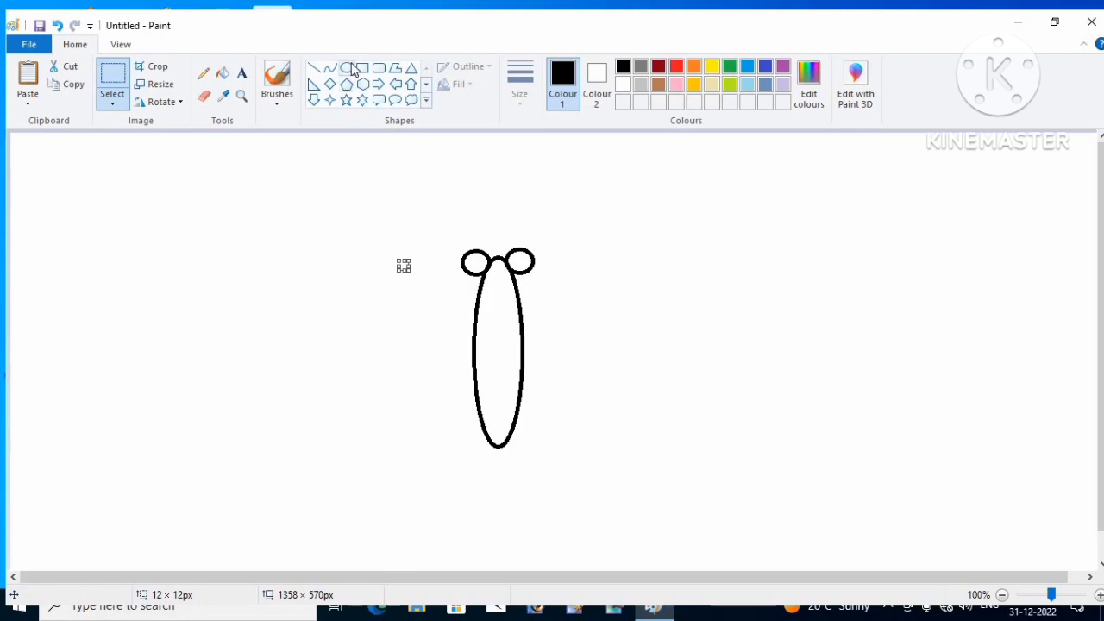
Draw a pupil circle about 14 × 12 px and shift it horizontally into the empty area left of the eyes
{"action": "left_click", "coordinate": [349, 69]}
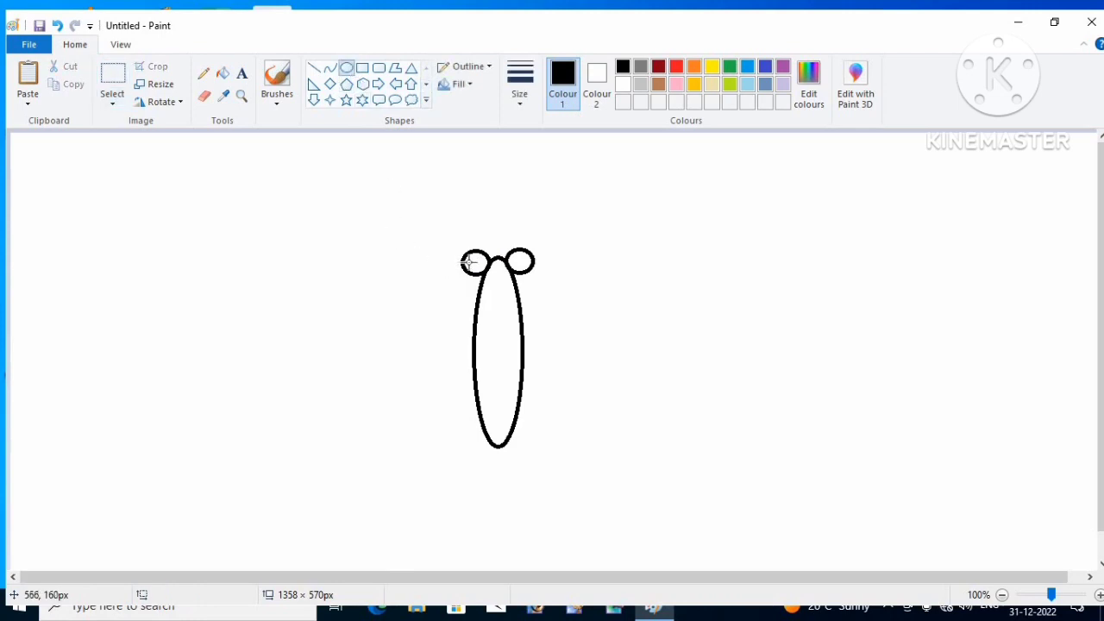
{"action": "left_click_drag", "start_coordinate": [471, 262], "coordinate": [481, 270]}
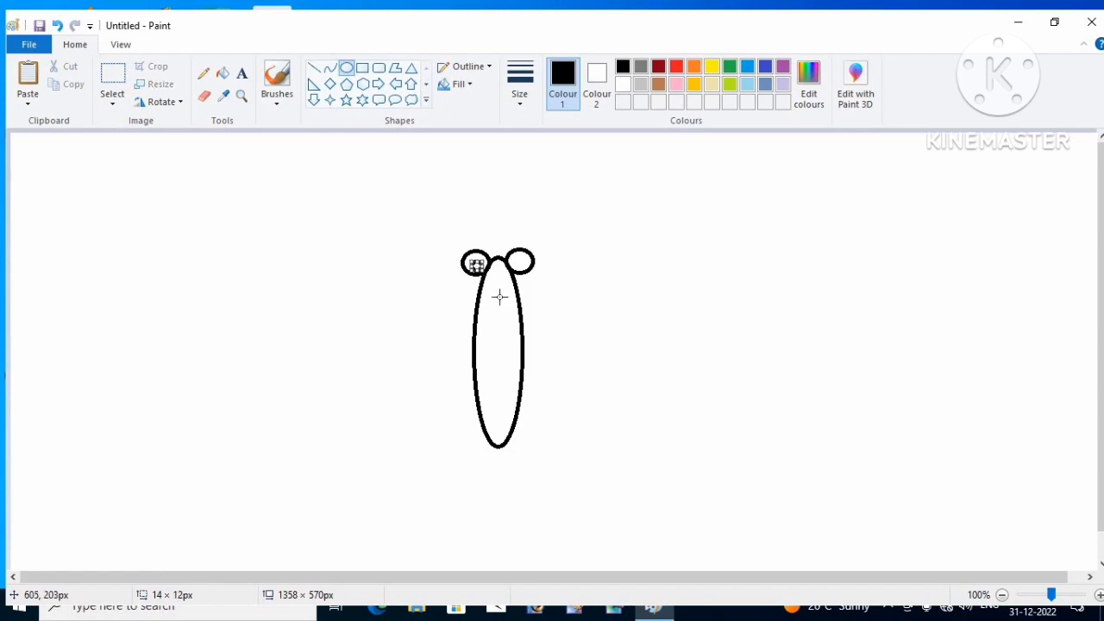
{"action": "key", "text": "Left"}
{"action": "key", "text": "Left"}
{"action": "key", "text": "Left"}
{"action": "key", "text": "Left"}
{"action": "key", "text": "Left"}
{"action": "key", "text": "Left"}
{"action": "key", "text": "Left"}
{"action": "key", "text": "Left"}
{"action": "key", "text": "Left"}
{"action": "key", "text": "Left"}
{"action": "key", "text": "Left"}
{"action": "key", "text": "Left"}
{"action": "key", "text": "Left"}
{"action": "key", "text": "Left"}
{"action": "key", "text": "Left"}
{"action": "key", "text": "Left"}
{"action": "key", "text": "Left"}
{"action": "key", "text": "Left"}
{"action": "key", "text": "Left"}
{"action": "key", "text": "Left"}
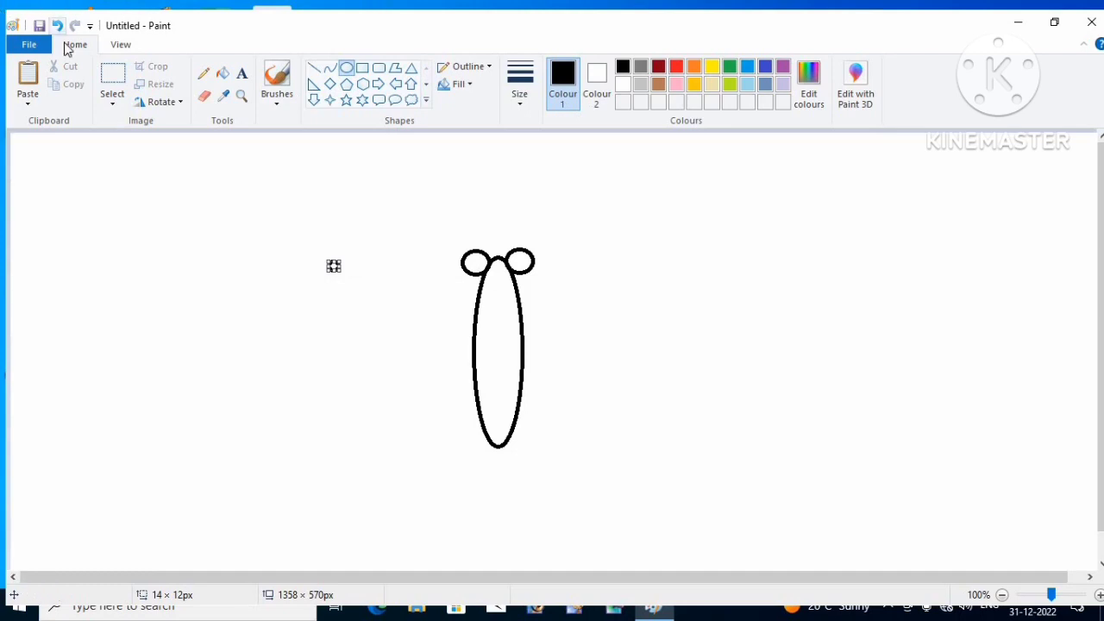
Copy the pupil with a rectangular selection, place the copy inside the right eye and move the original into the left eye
{"action": "left_click", "coordinate": [113, 100]}
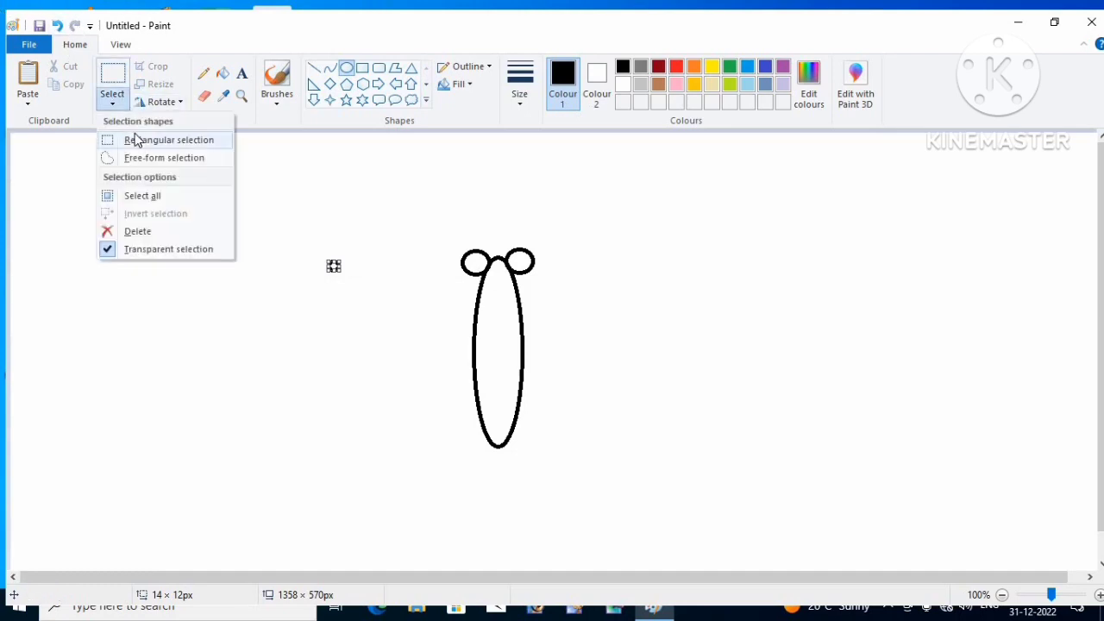
{"action": "left_click", "coordinate": [135, 140]}
{"action": "left_click_drag", "start_coordinate": [309, 232], "coordinate": [388, 298]}
{"action": "left_click", "coordinate": [69, 84]}
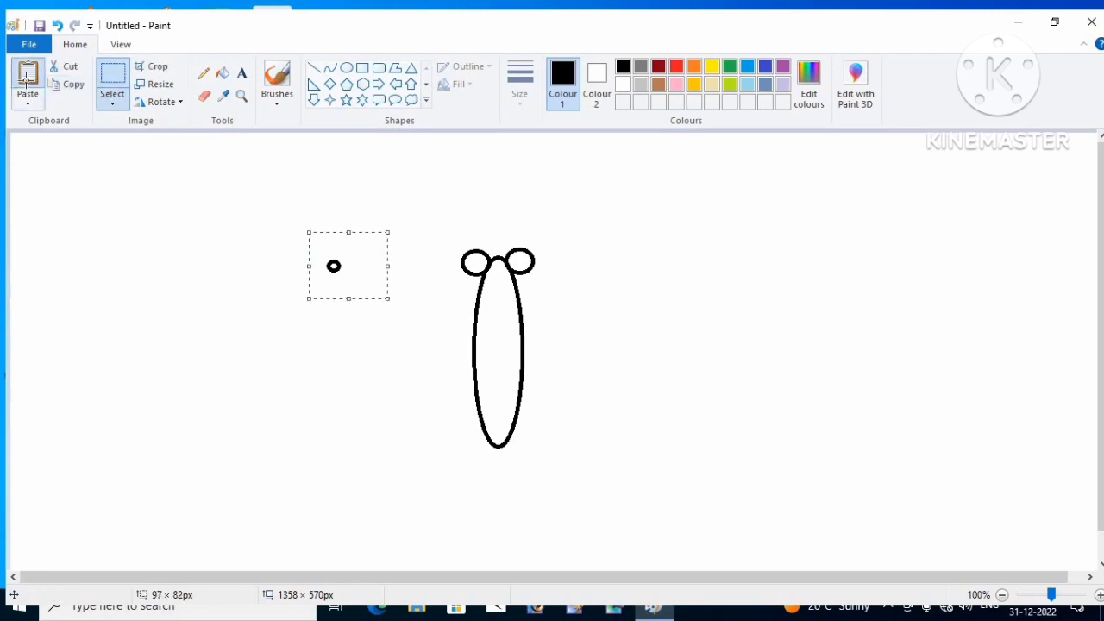
{"action": "left_click", "coordinate": [27, 79]}
{"action": "left_click_drag", "start_coordinate": [37, 179], "coordinate": [518, 274]}
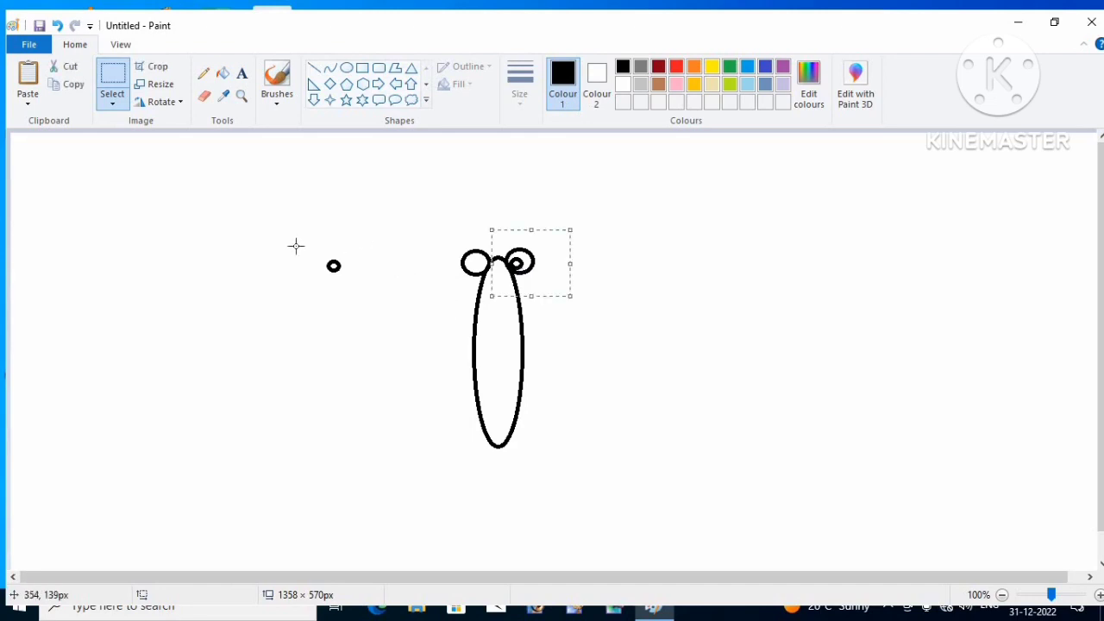
{"action": "left_click_drag", "start_coordinate": [296, 247], "coordinate": [481, 269]}
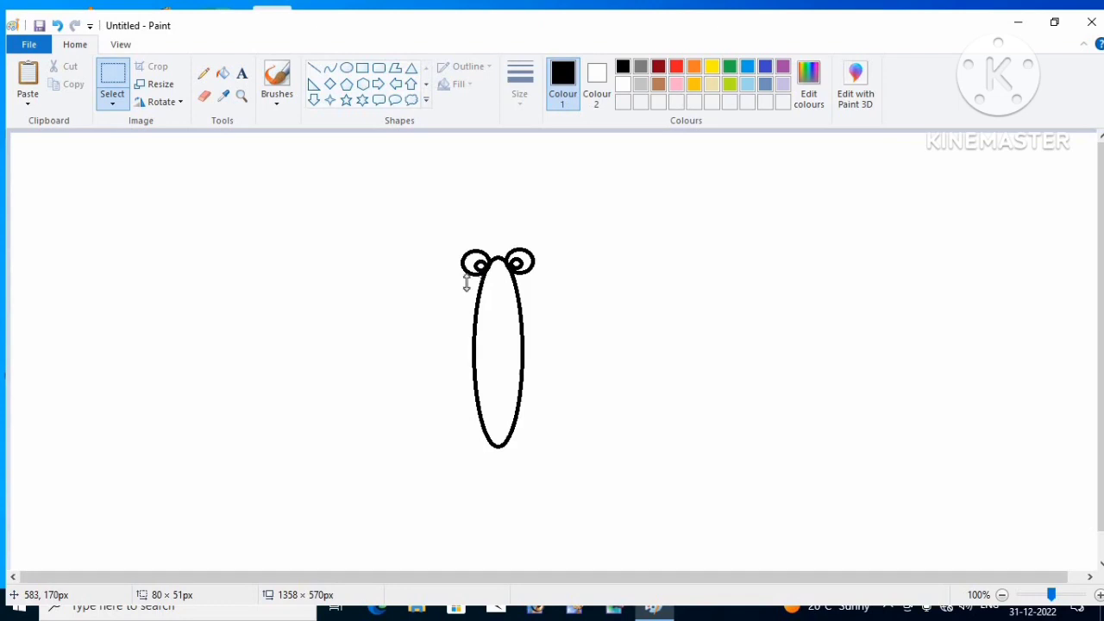
{"action": "left_click", "coordinate": [386, 277]}
Draw two straight antennae slanting outward from the tops of the eyes, the left one about 28 × 41 px
{"action": "left_click", "coordinate": [314, 69]}
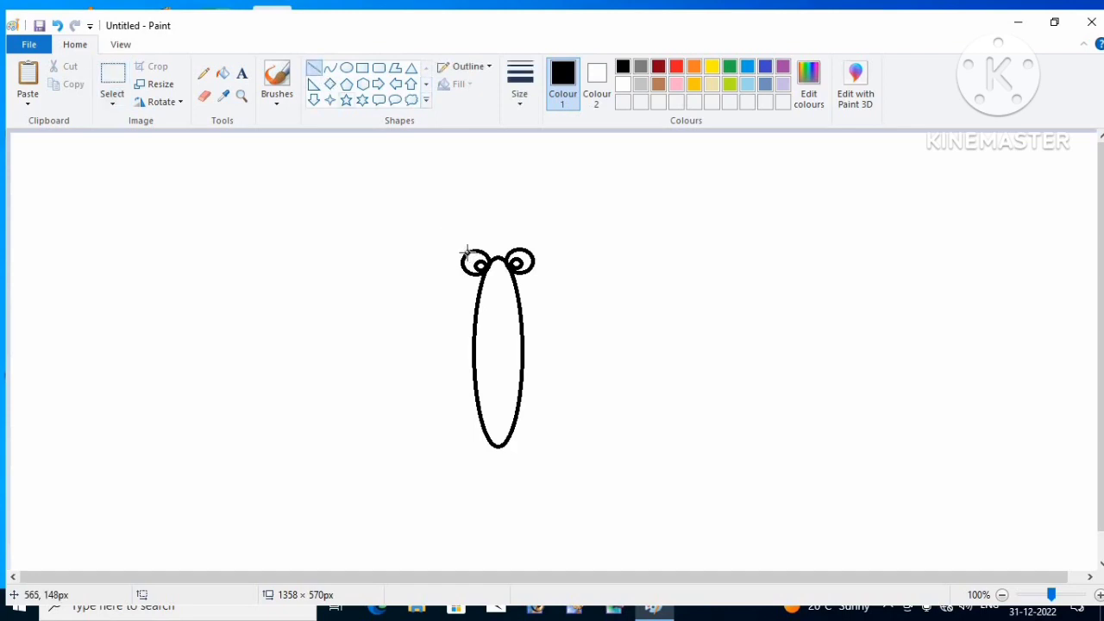
{"action": "left_click_drag", "start_coordinate": [469, 255], "coordinate": [445, 221]}
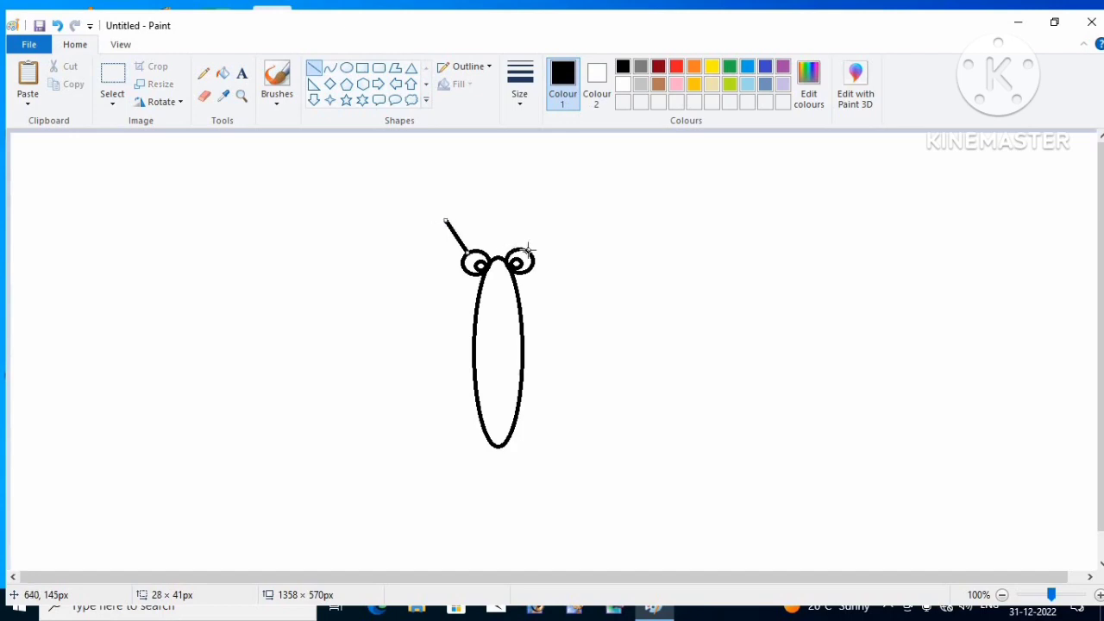
{"action": "left_click_drag", "start_coordinate": [525, 250], "coordinate": [553, 217]}
{"action": "left_click", "coordinate": [374, 277]}
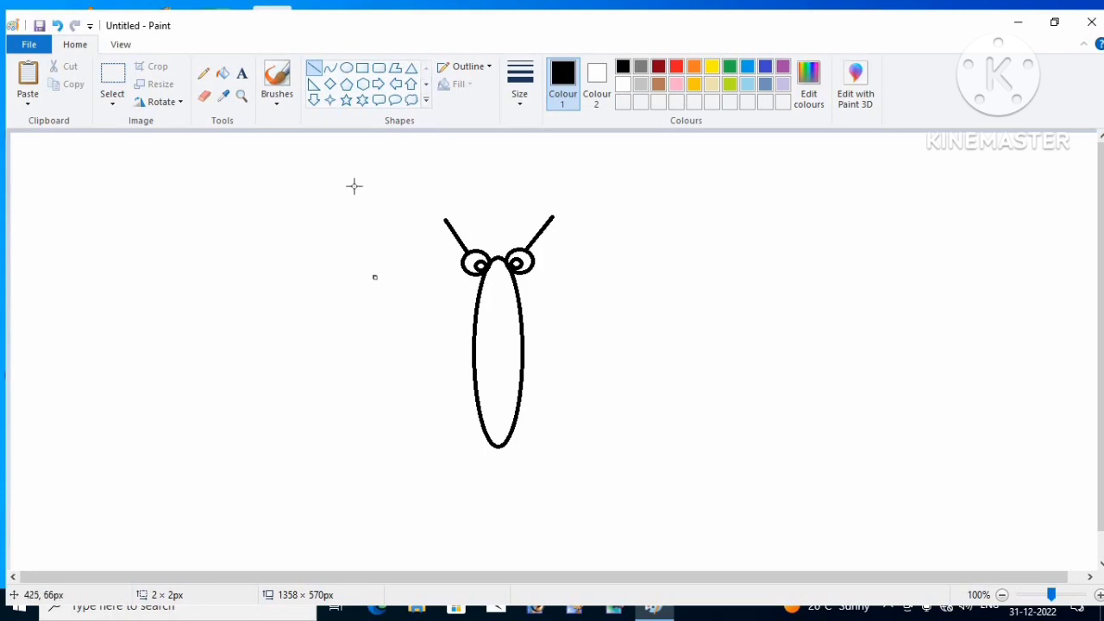
{"action": "key", "text": "ctrl+z"}
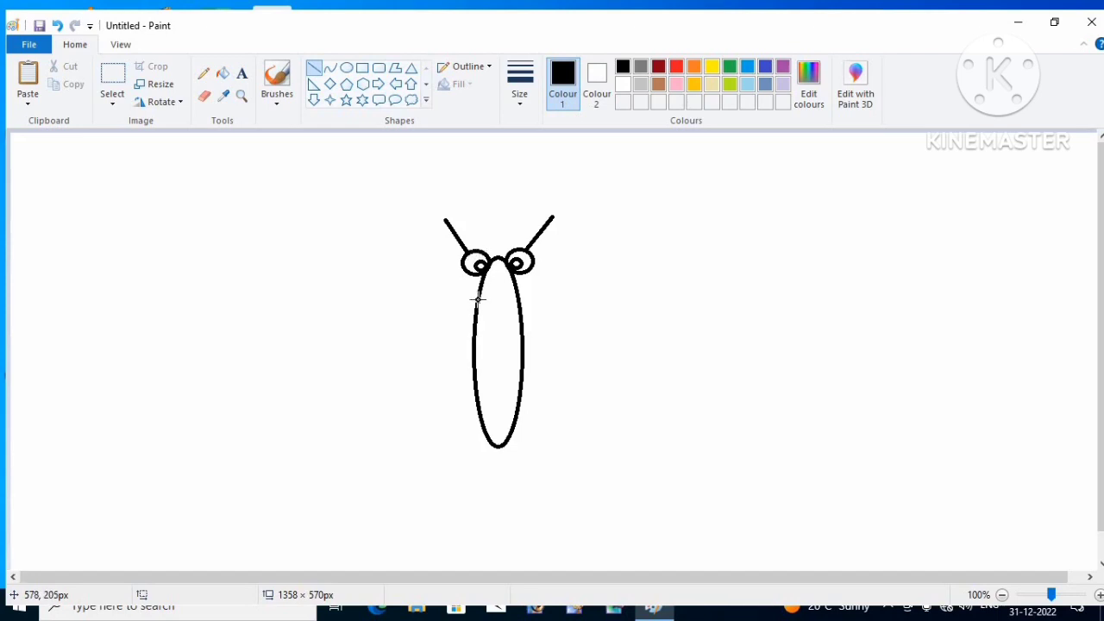
Draw two pairs of horizontal stripe lines across the upper and middle parts of the body
{"action": "left_click_drag", "start_coordinate": [478, 301], "coordinate": [518, 301]}
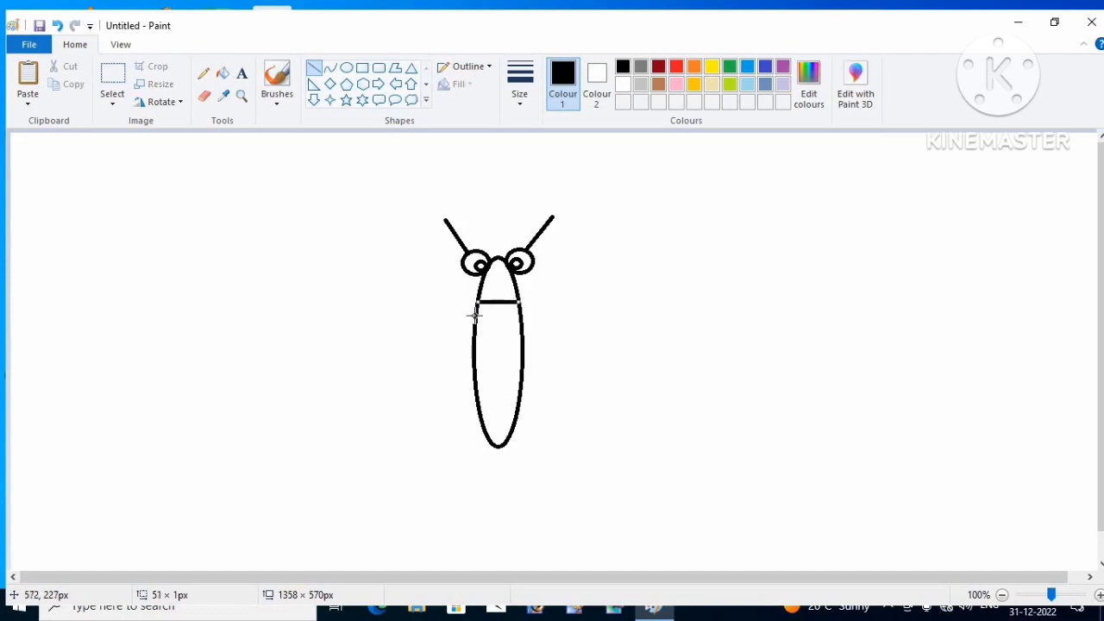
{"action": "left_click", "coordinate": [428, 314]}
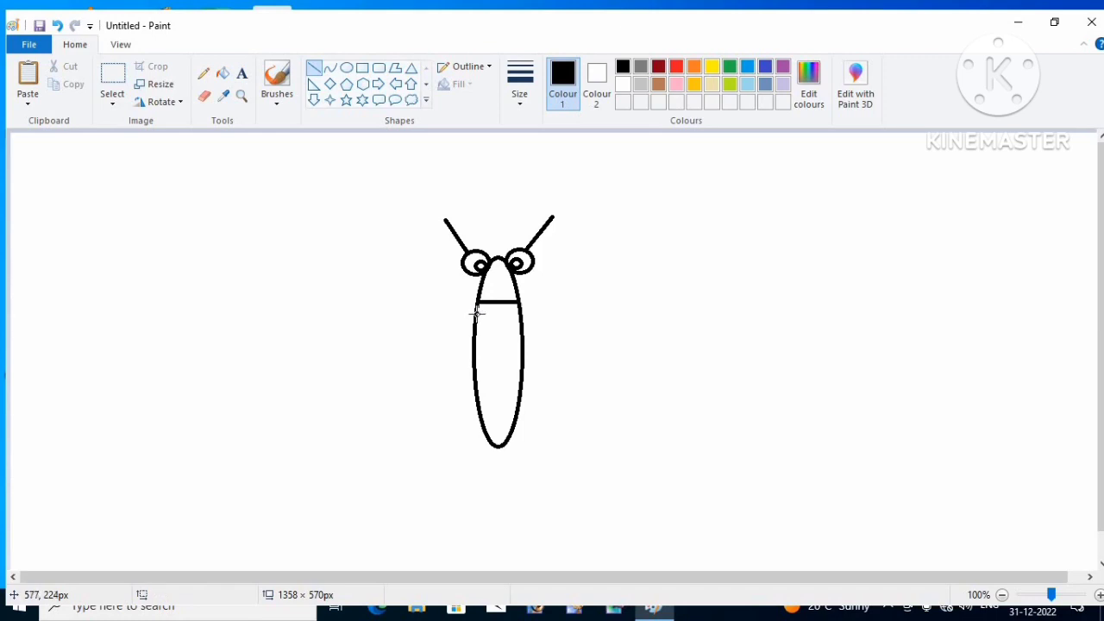
{"action": "left_click_drag", "start_coordinate": [488, 314], "coordinate": [518, 314]}
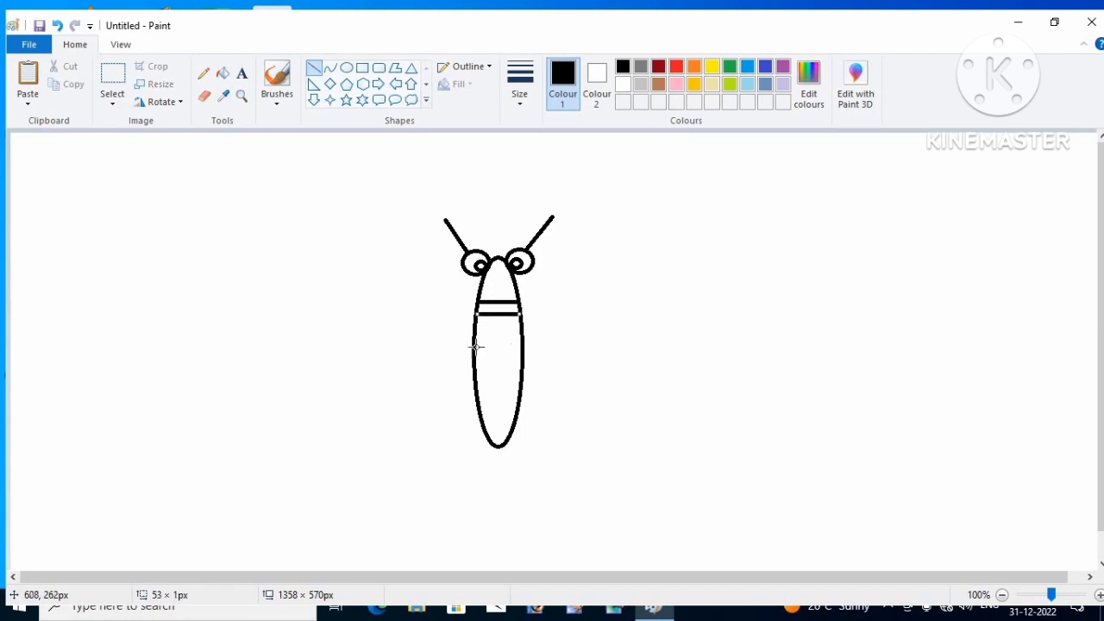
{"action": "left_click", "coordinate": [403, 342]}
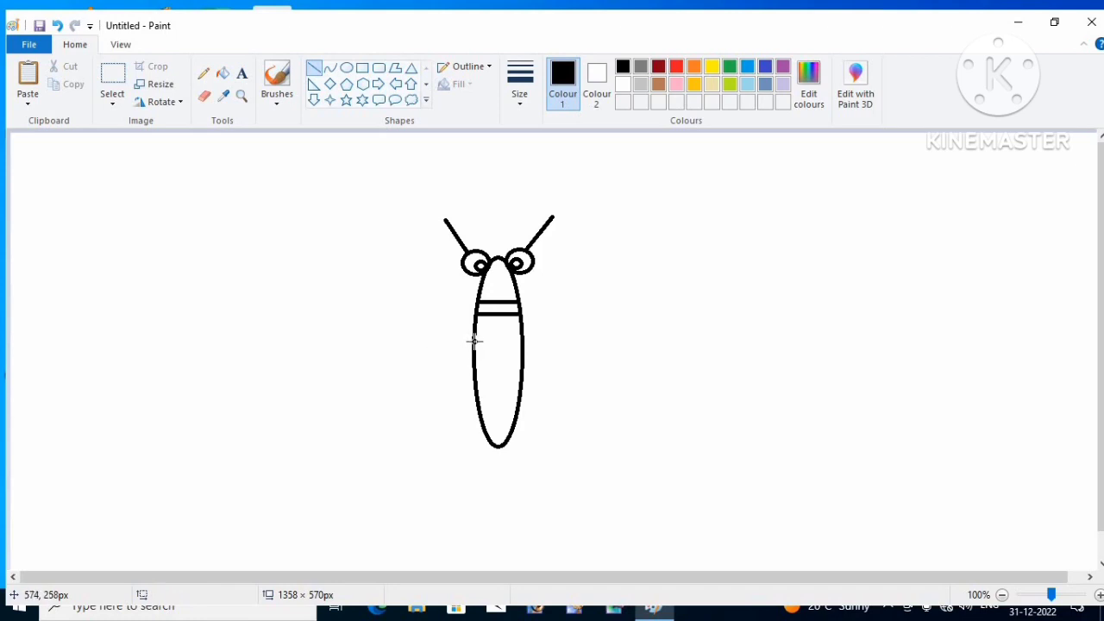
{"action": "mouse_move", "coordinate": [473, 339]}
{"action": "left_mouse_down"}
{"action": "mouse_move", "coordinate": [523, 339]}
{"action": "mouse_move", "coordinate": [486, 355]}
{"action": "mouse_move", "coordinate": [523, 355]}
{"action": "left_mouse_up"}
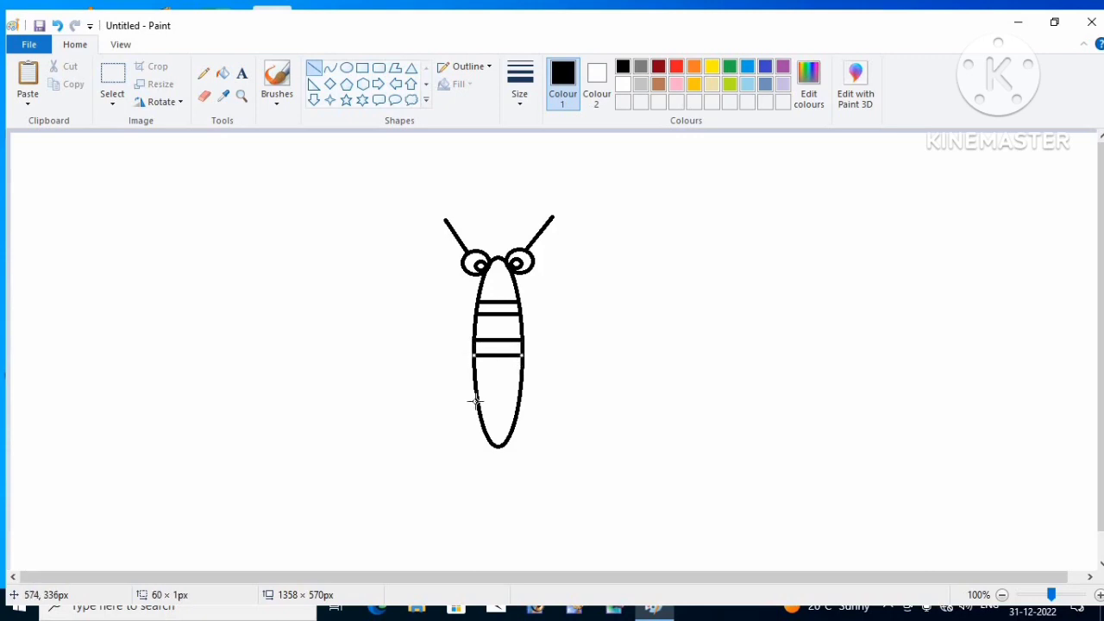
Draw a third pair of horizontal stripe lines across the lower part of the body, nudging the first line slightly upward
{"action": "left_click_drag", "start_coordinate": [473, 388], "coordinate": [520, 387]}
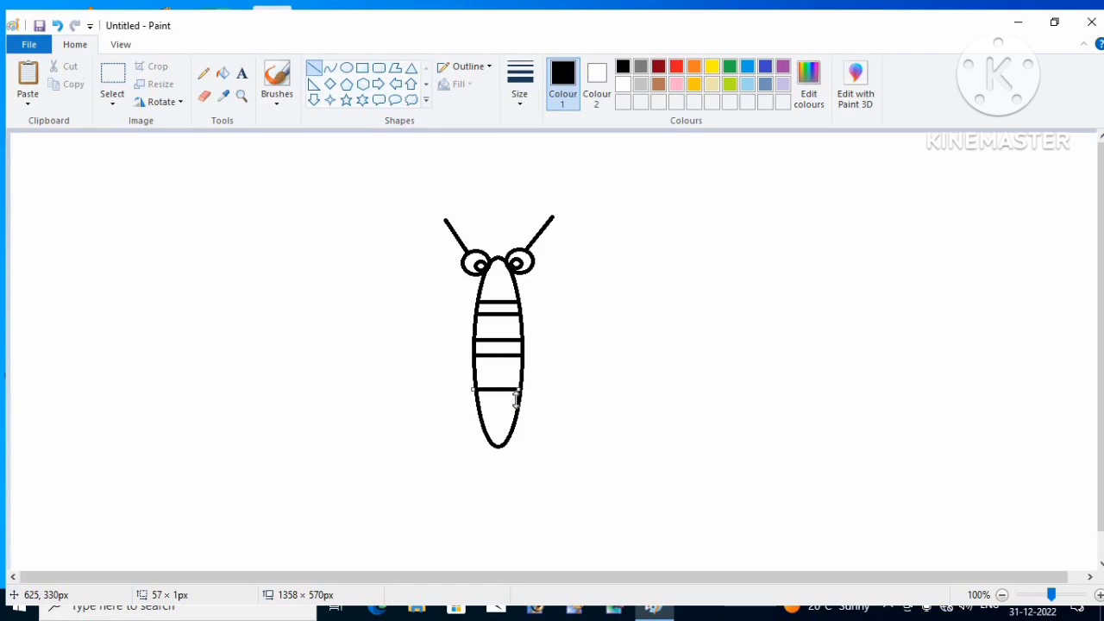
{"action": "key", "text": "Up"}
{"action": "key", "text": "Up"}
{"action": "key", "text": "Up"}
{"action": "left_click", "coordinate": [372, 444]}
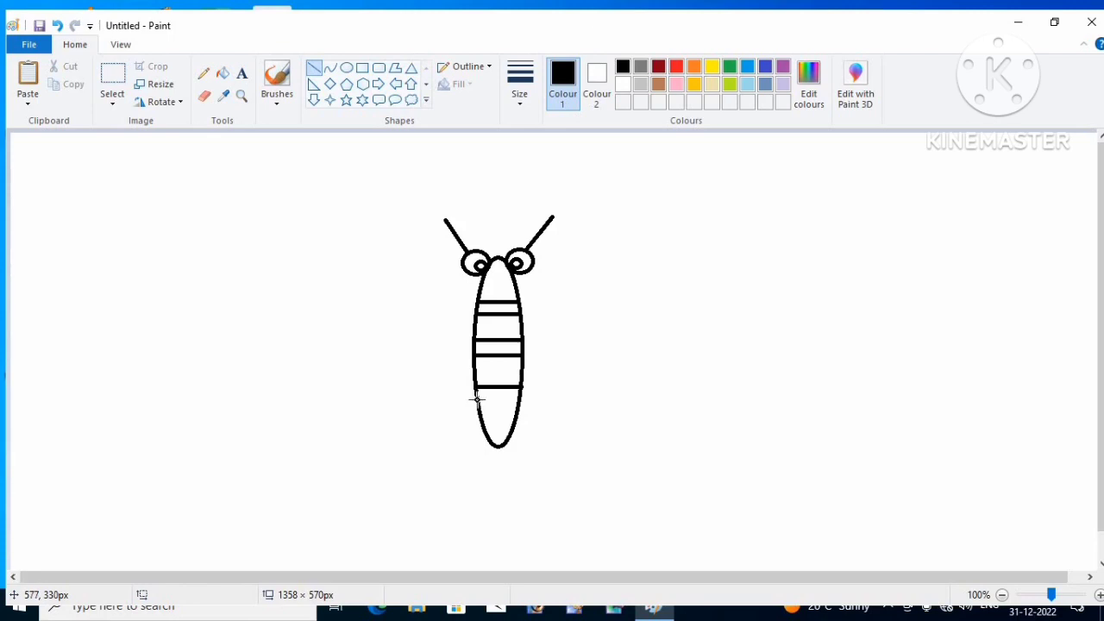
{"action": "left_click_drag", "start_coordinate": [477, 399], "coordinate": [520, 400]}
Draw a heart about 209 × 188 px to the right of the body and rotate it right 90°
{"action": "left_click", "coordinate": [425, 100]}
{"action": "left_click", "coordinate": [315, 117]}
{"action": "left_click_drag", "start_coordinate": [685, 226], "coordinate": [864, 381]}
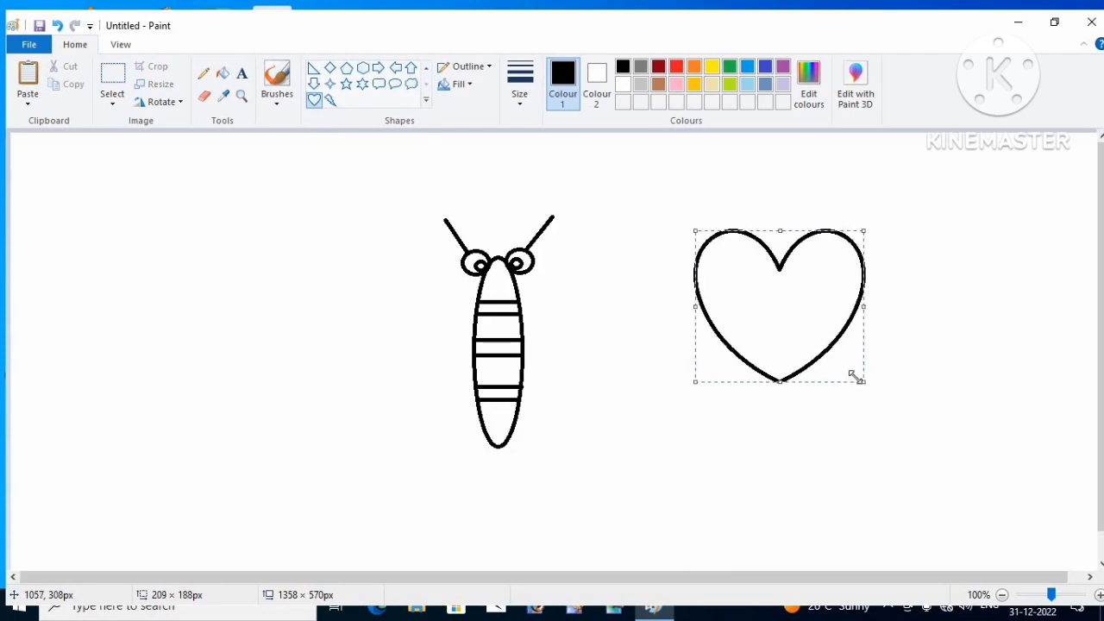
{"action": "left_click", "coordinate": [121, 100]}
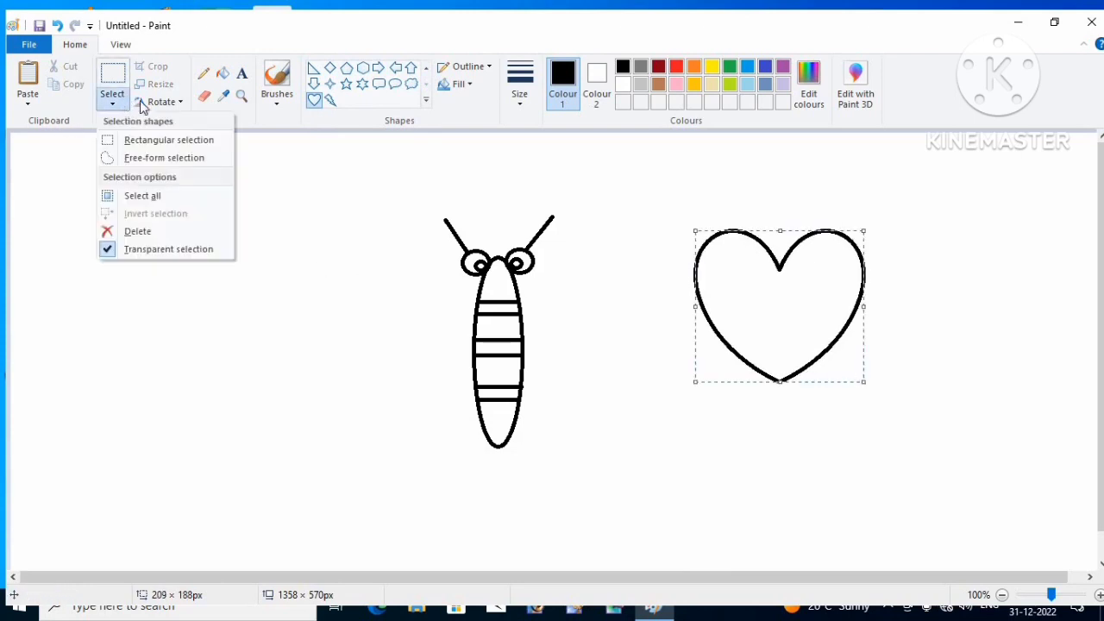
{"action": "left_click", "coordinate": [160, 102]}
{"action": "left_click", "coordinate": [165, 123]}
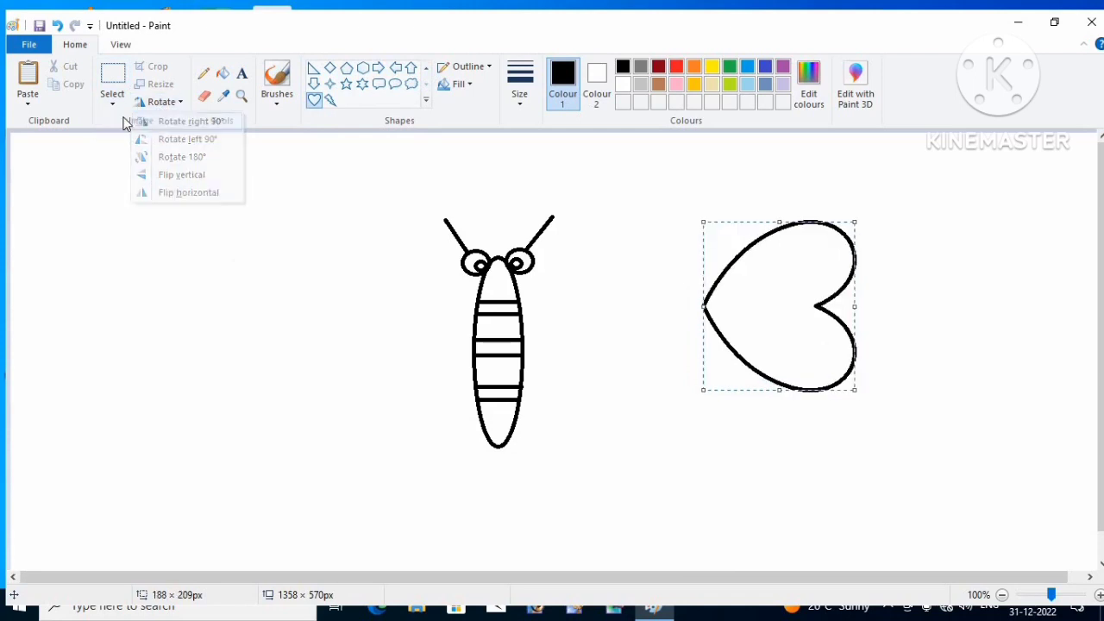
Copy the rotated heart with a rectangular selection and paste a duplicate onto the canvas
{"action": "left_click", "coordinate": [115, 107]}
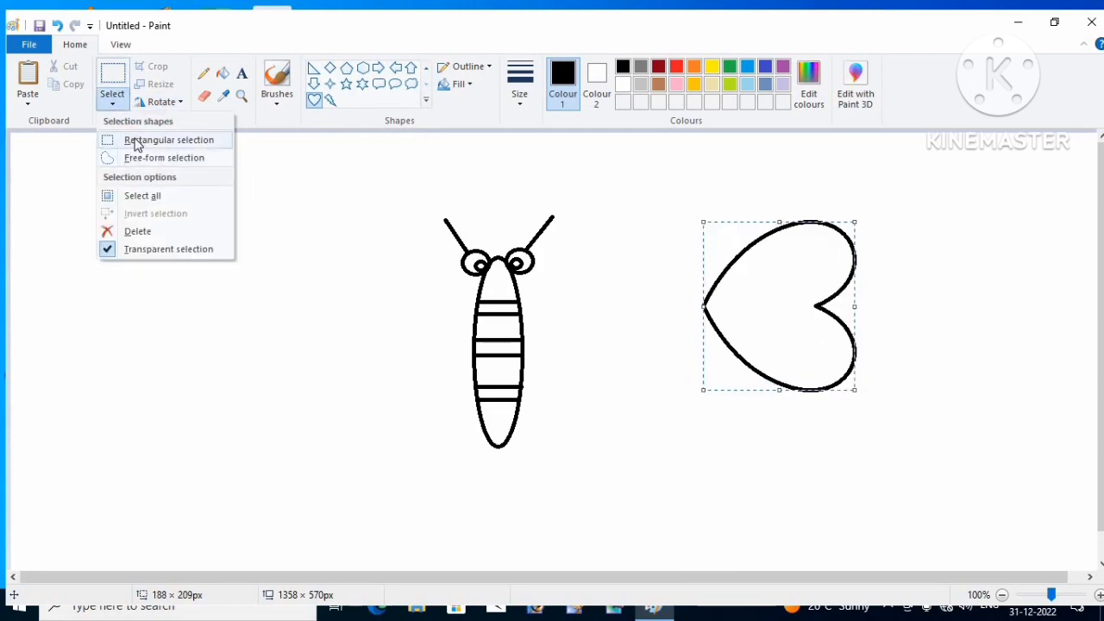
{"action": "left_click", "coordinate": [136, 141]}
{"action": "left_click_drag", "start_coordinate": [649, 194], "coordinate": [949, 420]}
{"action": "left_click", "coordinate": [69, 84]}
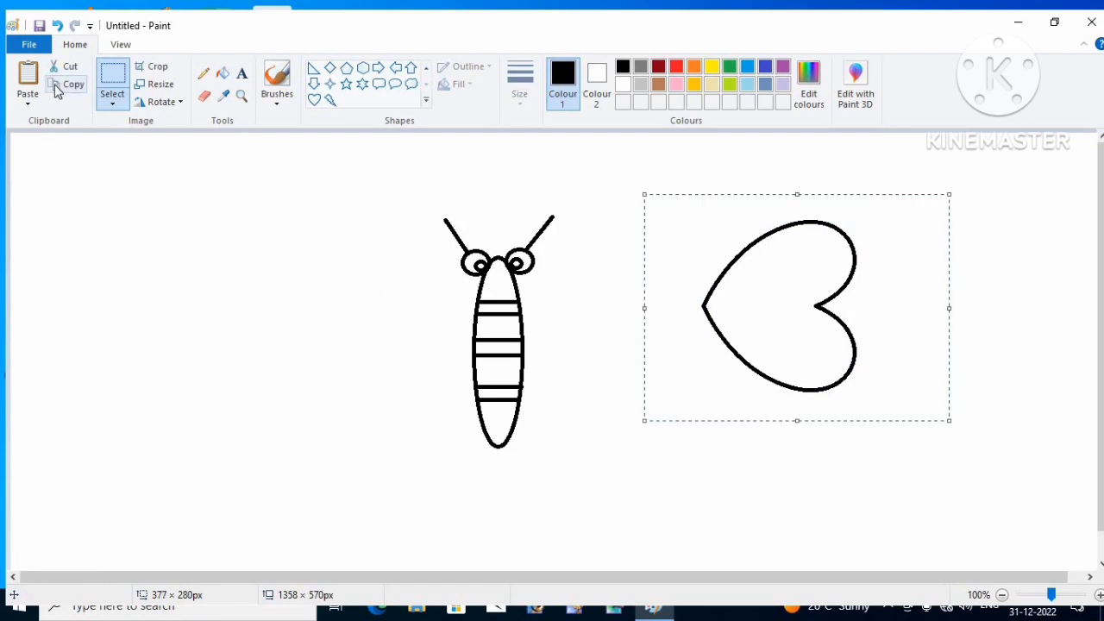
{"action": "left_click", "coordinate": [28, 80]}
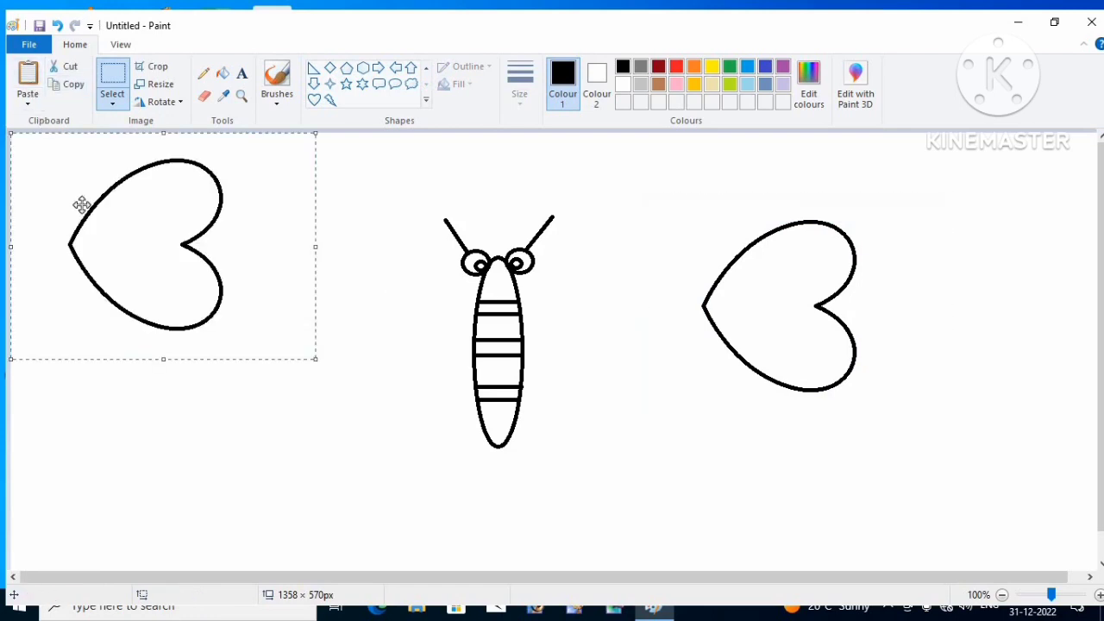
Flip the pasted heart horizontally and place its tip against the body's left side as a wing
{"action": "left_click", "coordinate": [164, 103]}
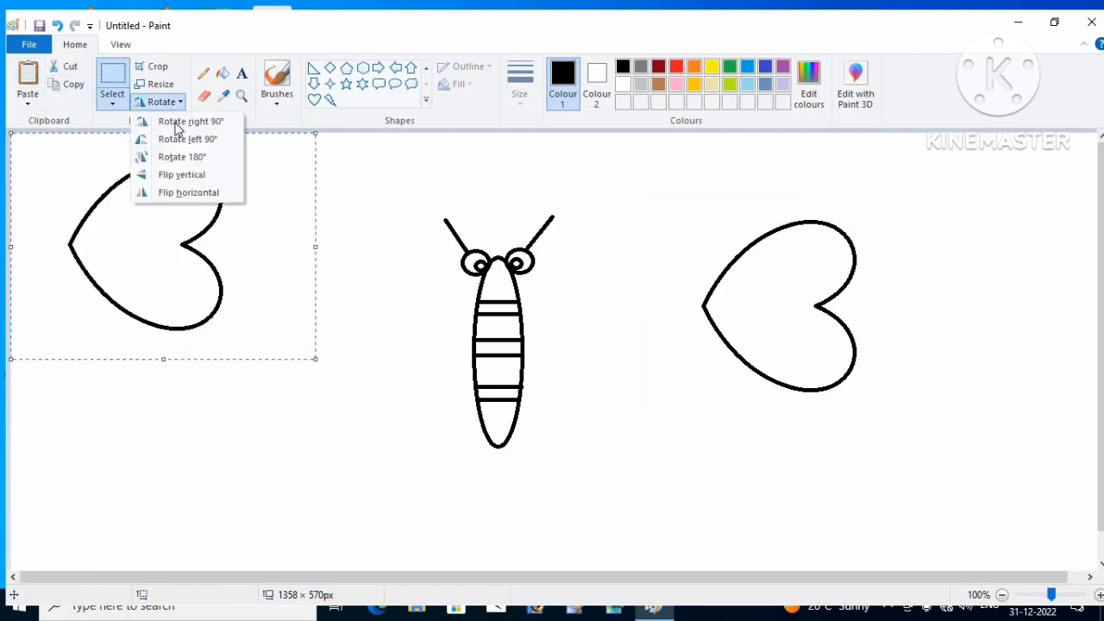
{"action": "left_click", "coordinate": [183, 195]}
{"action": "left_click_drag", "start_coordinate": [196, 228], "coordinate": [391, 322]}
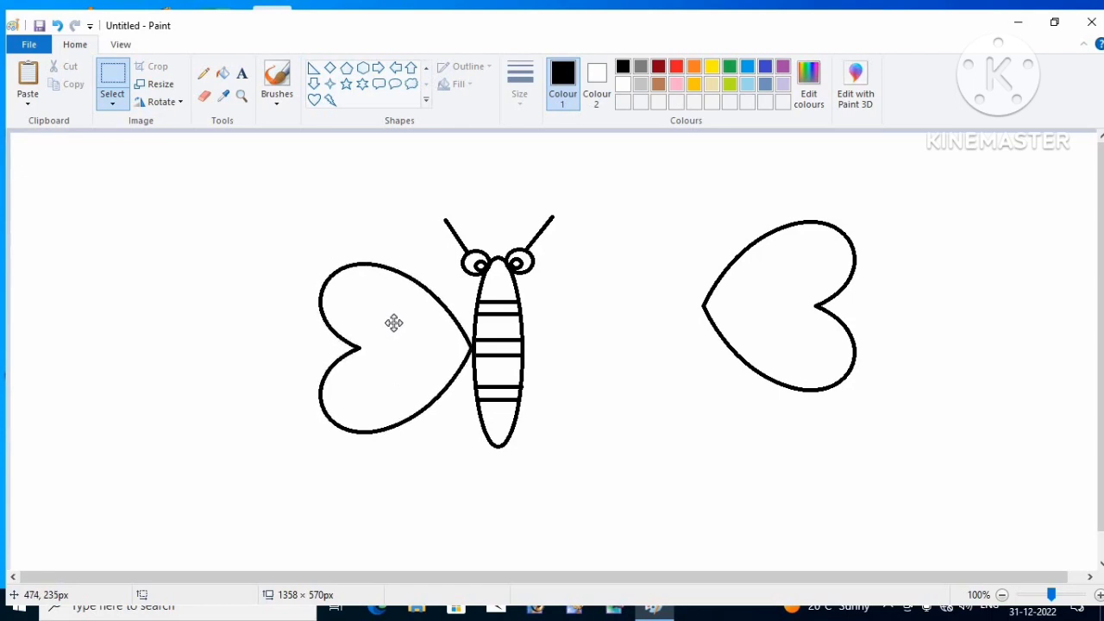
Move the original heart so its tip meets the body's right side as the second wing
{"action": "left_click_drag", "start_coordinate": [664, 213], "coordinate": [865, 429]}
{"action": "left_click_drag", "start_coordinate": [771, 328], "coordinate": [596, 373]}
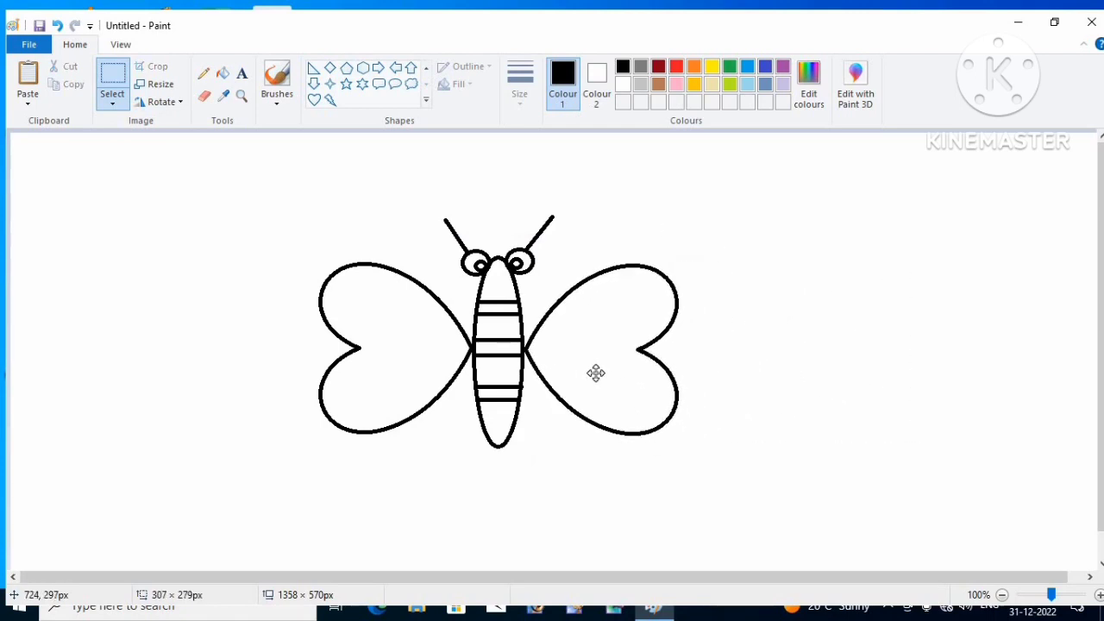
{"action": "left_click", "coordinate": [820, 289]}
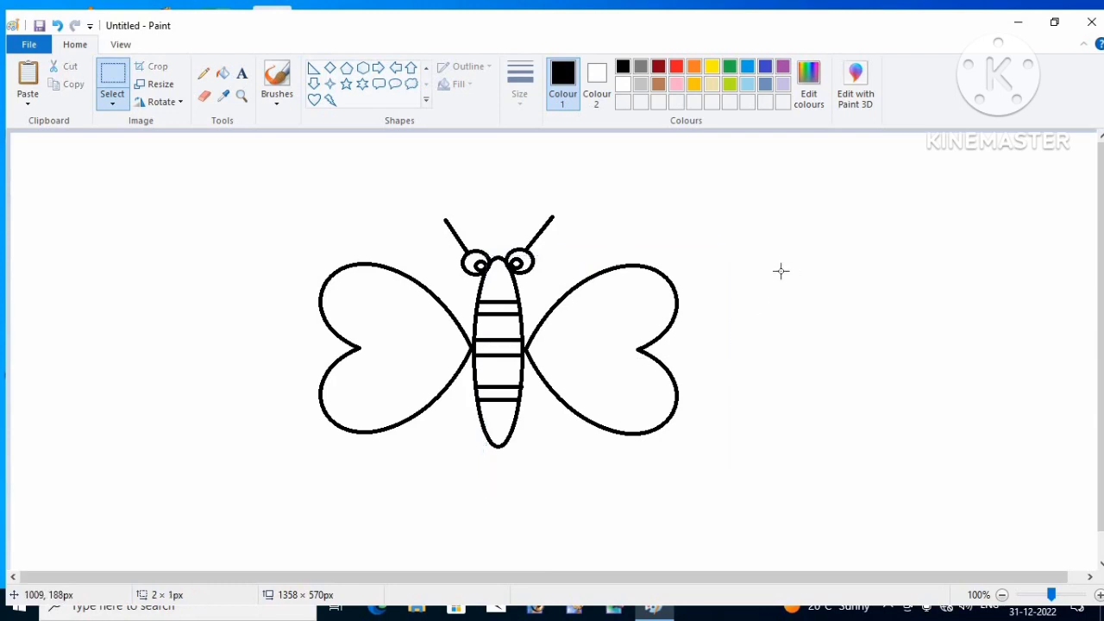
Draw a circle about 31 × 32 px in the upper lobe of the left wing
{"action": "left_click", "coordinate": [426, 69]}
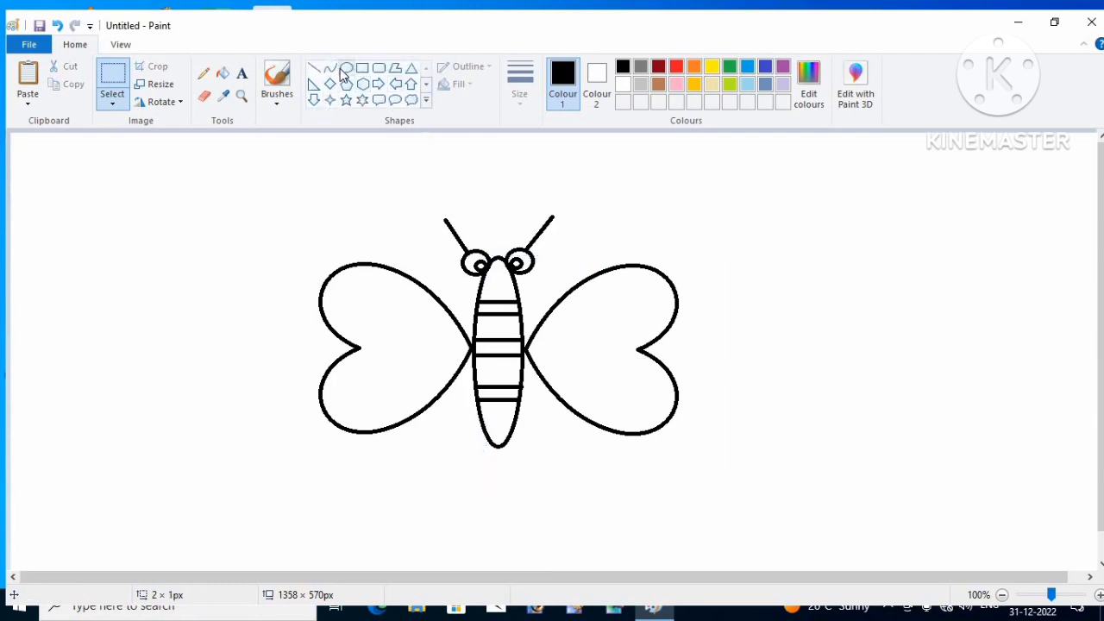
{"action": "left_click", "coordinate": [344, 71]}
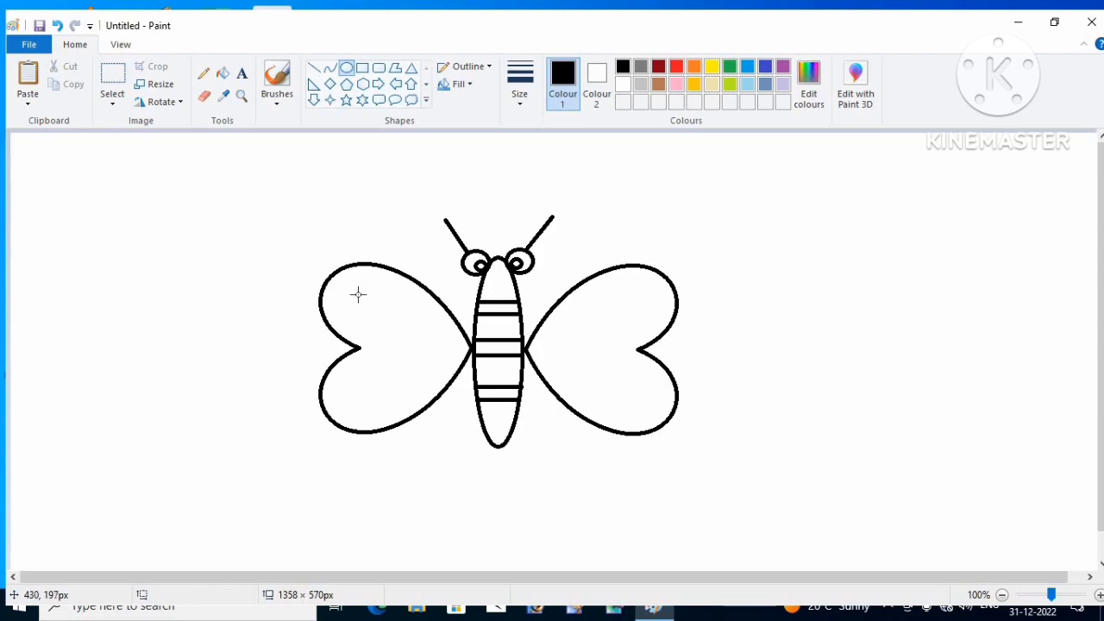
{"action": "left_click_drag", "start_coordinate": [358, 294], "coordinate": [383, 318]}
Copy the circle with a rectangular selection and place a duplicate in the left wing's lower lobe
{"action": "left_click", "coordinate": [110, 98]}
{"action": "left_click", "coordinate": [137, 143]}
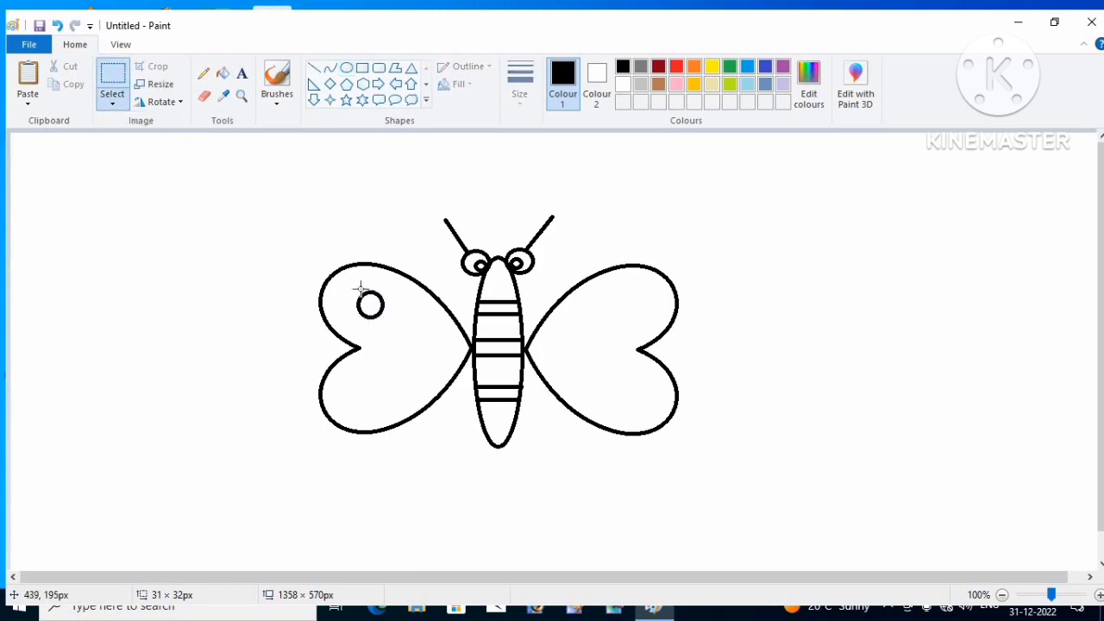
{"action": "left_click_drag", "start_coordinate": [341, 285], "coordinate": [409, 326]}
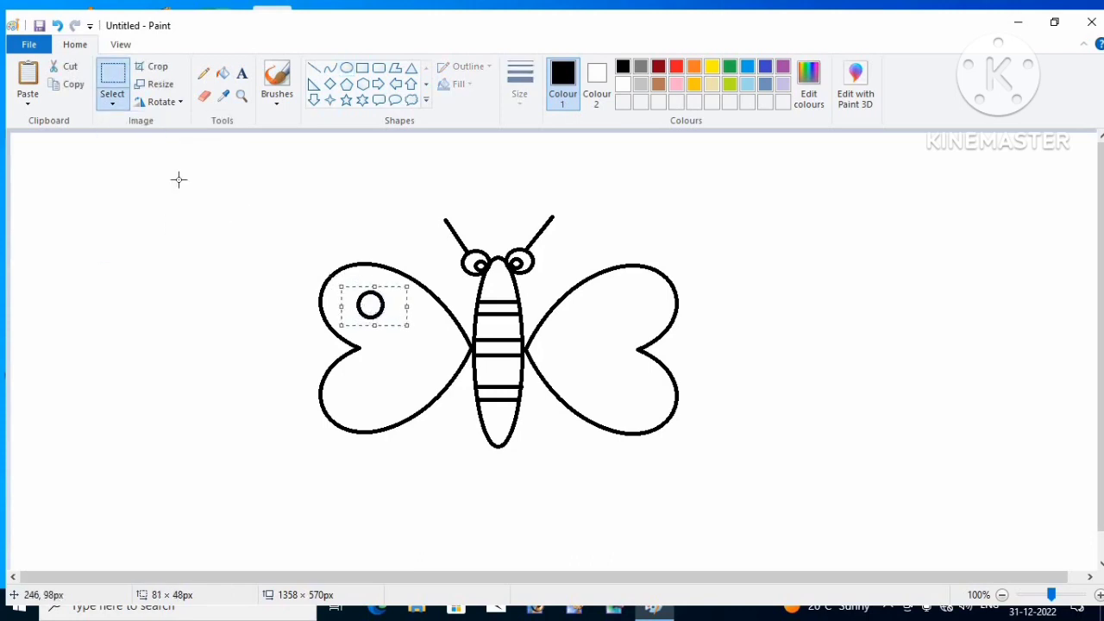
{"action": "left_click", "coordinate": [74, 84]}
{"action": "left_click", "coordinate": [28, 82]}
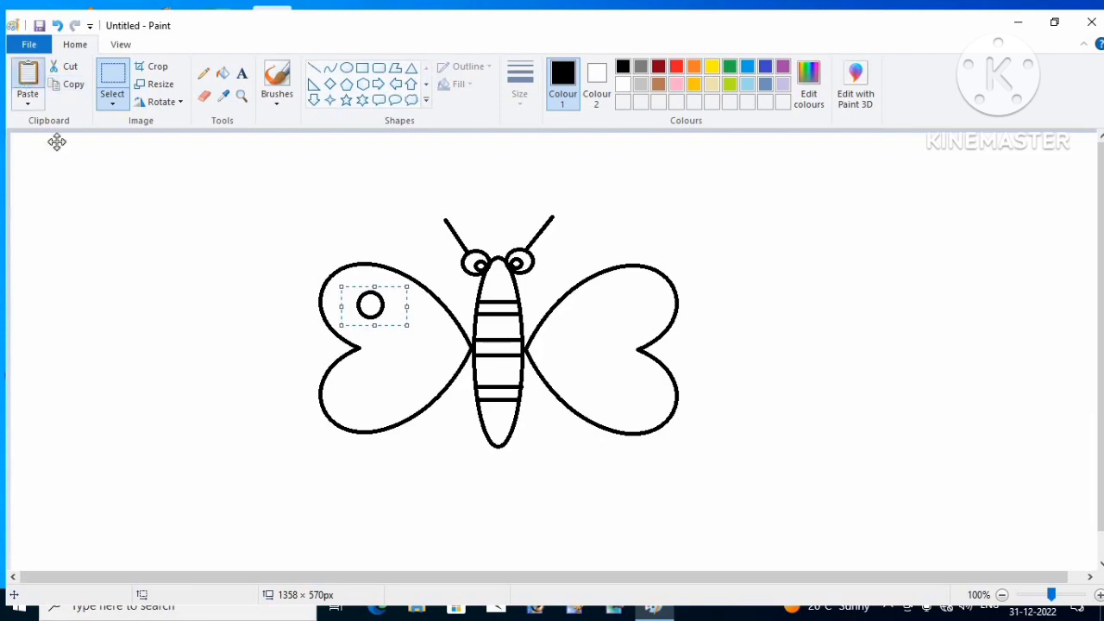
{"action": "left_click_drag", "start_coordinate": [36, 153], "coordinate": [363, 388]}
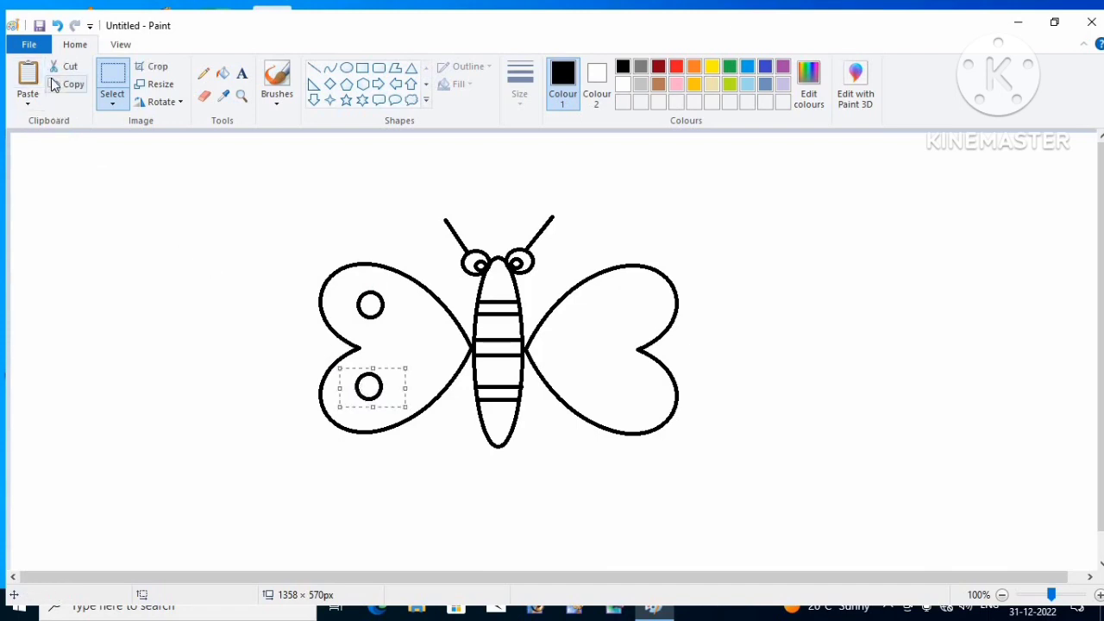
Paste two more copies of the circle and place them in the right wing's upper and lower lobes
{"action": "left_click", "coordinate": [29, 80]}
{"action": "left_click_drag", "start_coordinate": [45, 152], "coordinate": [648, 308]}
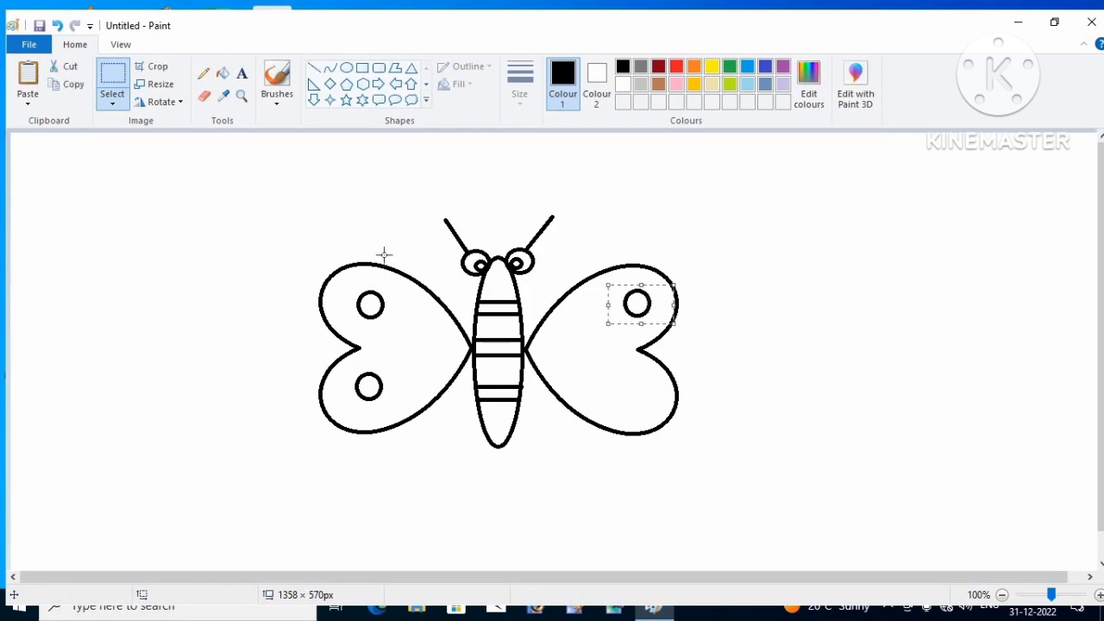
{"action": "left_click", "coordinate": [29, 82]}
{"action": "left_click_drag", "start_coordinate": [40, 156], "coordinate": [635, 393]}
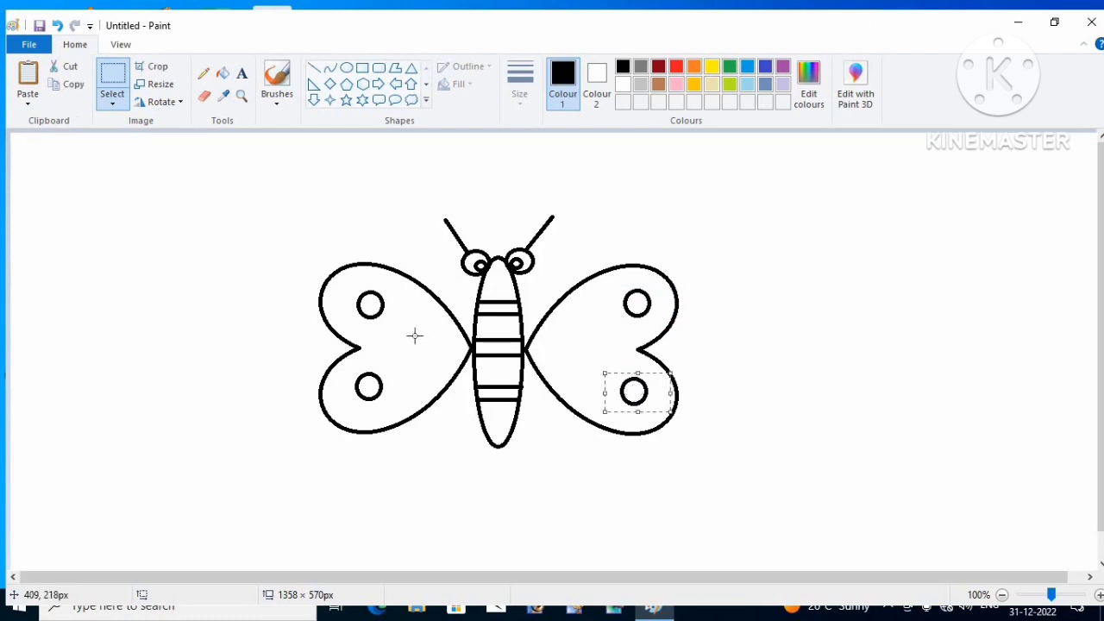
Draw an upright oval about 30 × 48 px in the left wing's inner part and place a copy in the matching spot on the right wing
{"action": "left_click", "coordinate": [345, 68]}
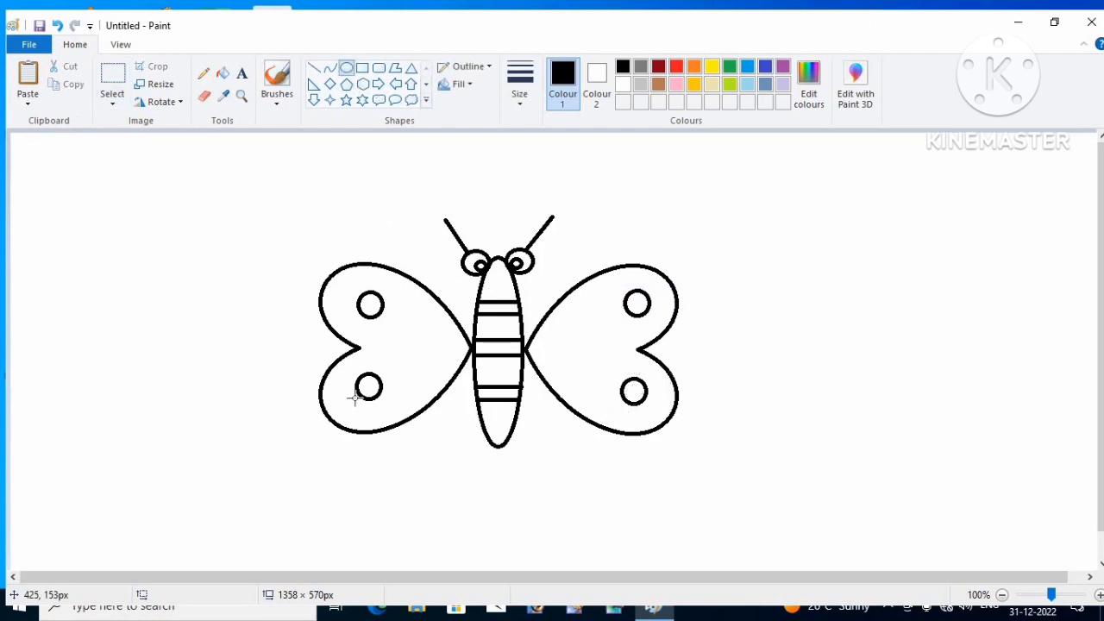
{"action": "left_click_drag", "start_coordinate": [409, 326], "coordinate": [434, 364]}
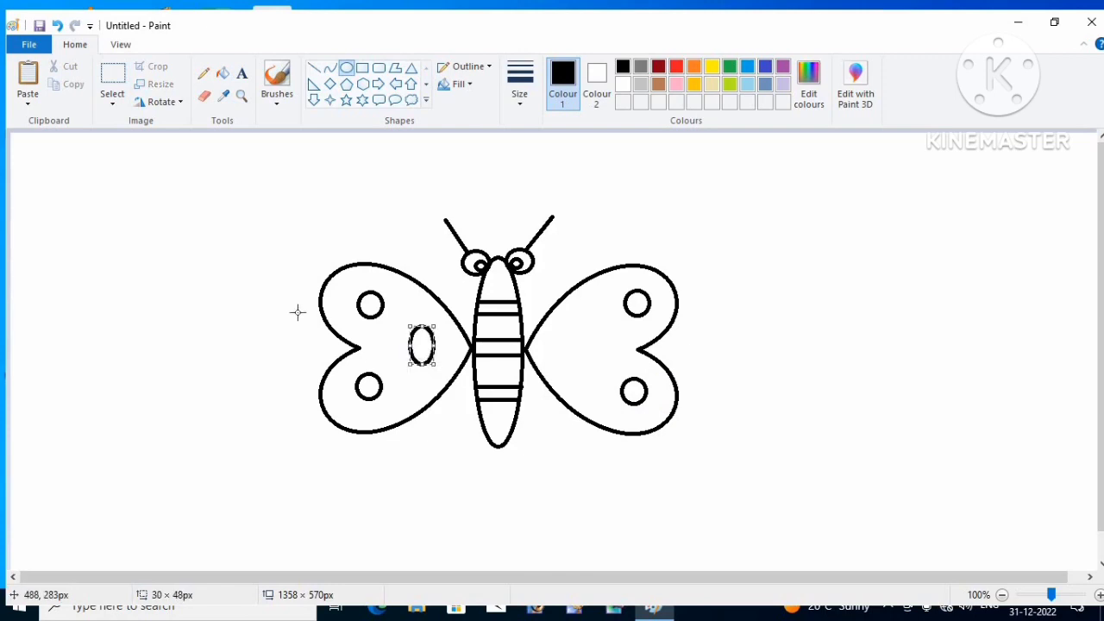
{"action": "left_click", "coordinate": [114, 102]}
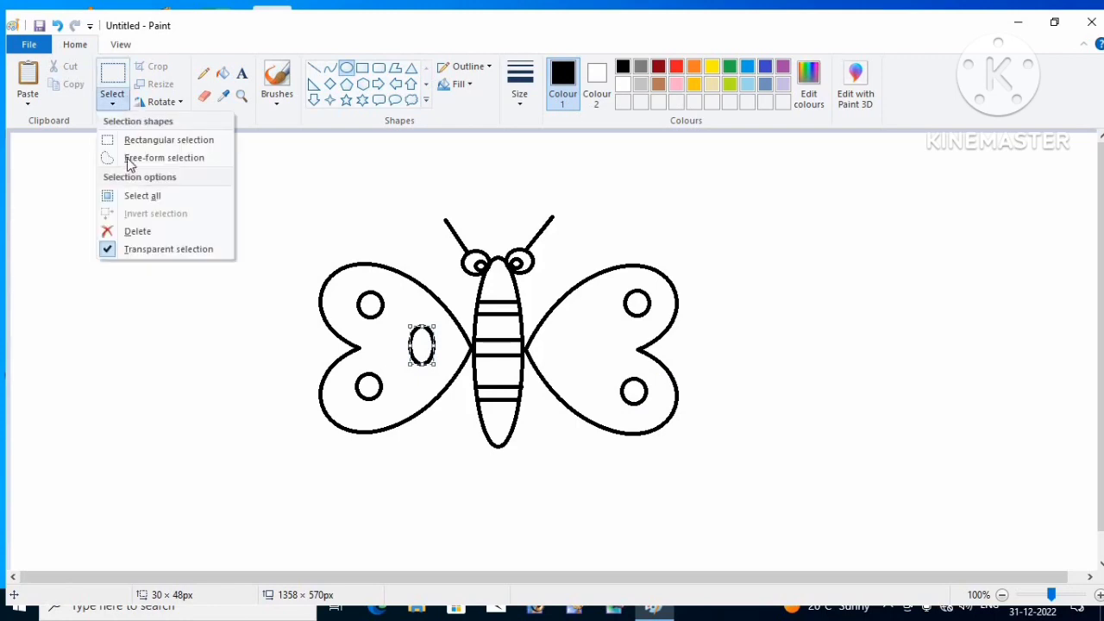
{"action": "left_click", "coordinate": [129, 141]}
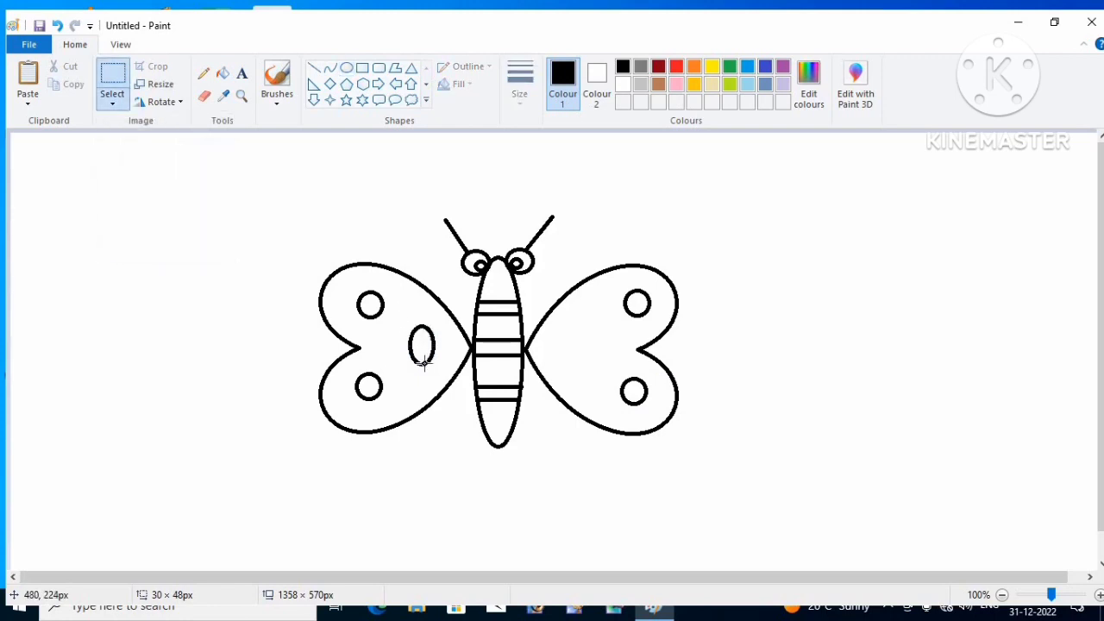
{"action": "left_click_drag", "start_coordinate": [422, 363], "coordinate": [439, 377]}
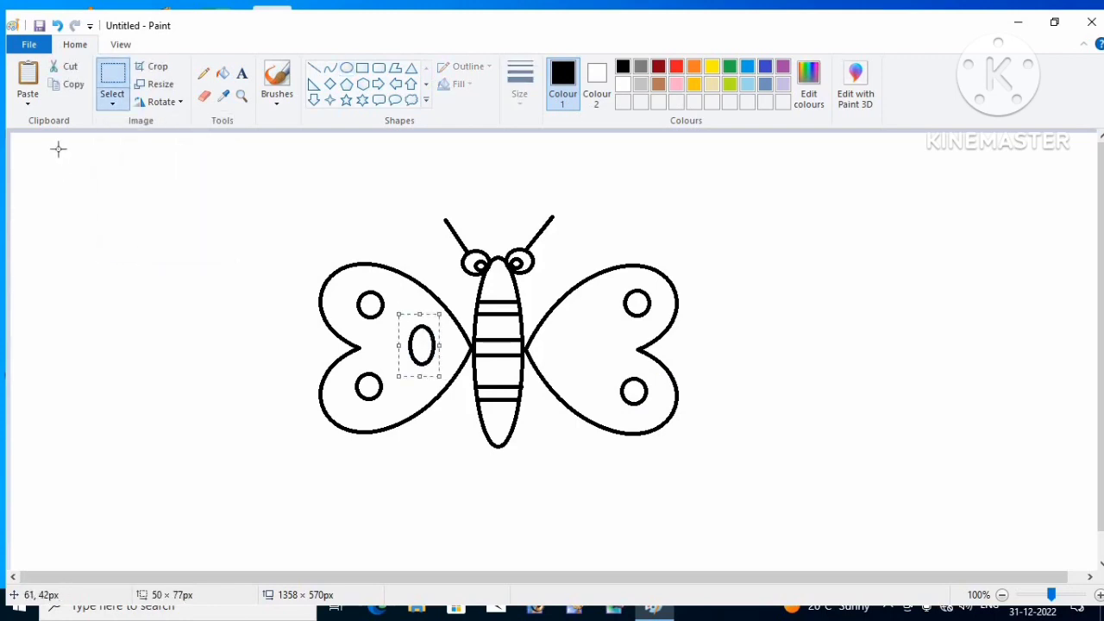
{"action": "left_click", "coordinate": [71, 85]}
{"action": "left_click", "coordinate": [27, 82]}
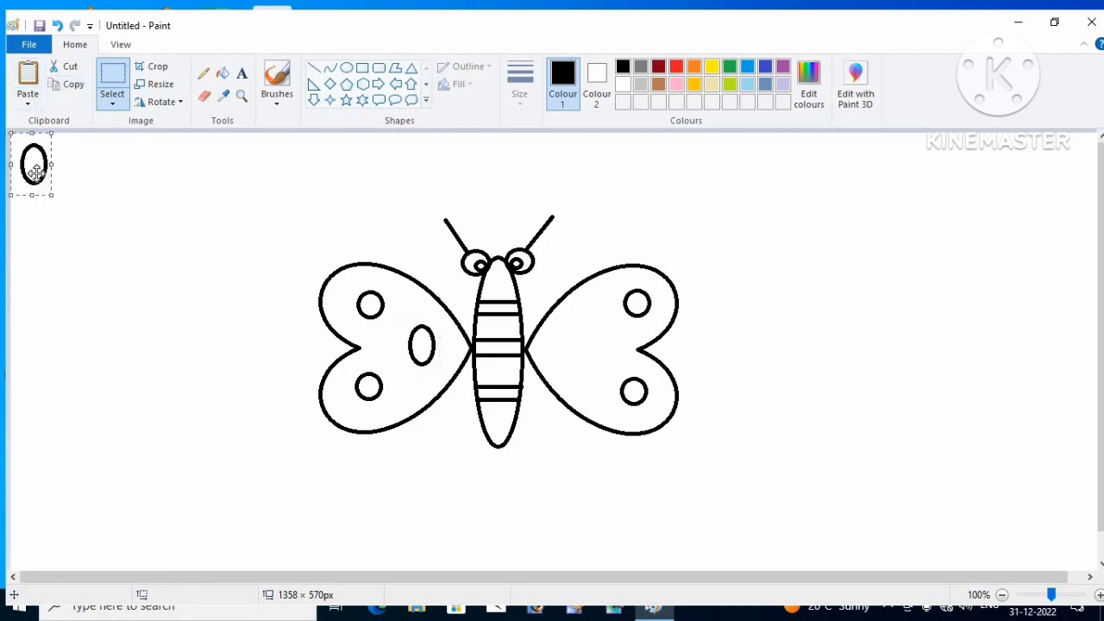
{"action": "left_click_drag", "start_coordinate": [34, 173], "coordinate": [574, 353]}
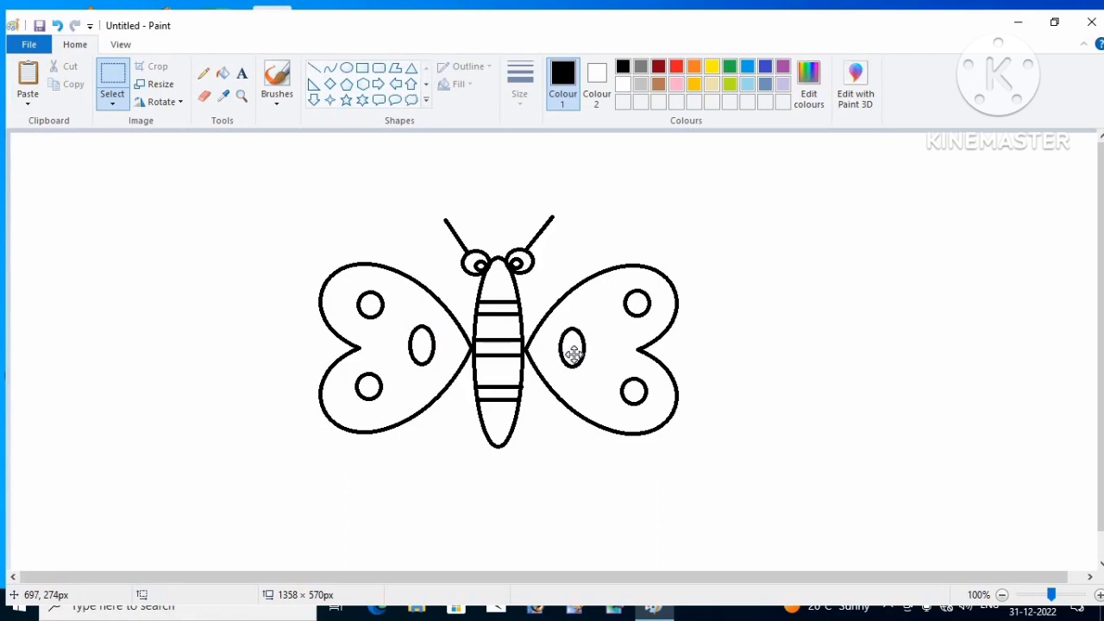
{"action": "left_click_drag", "start_coordinate": [574, 353], "coordinate": [574, 352]}
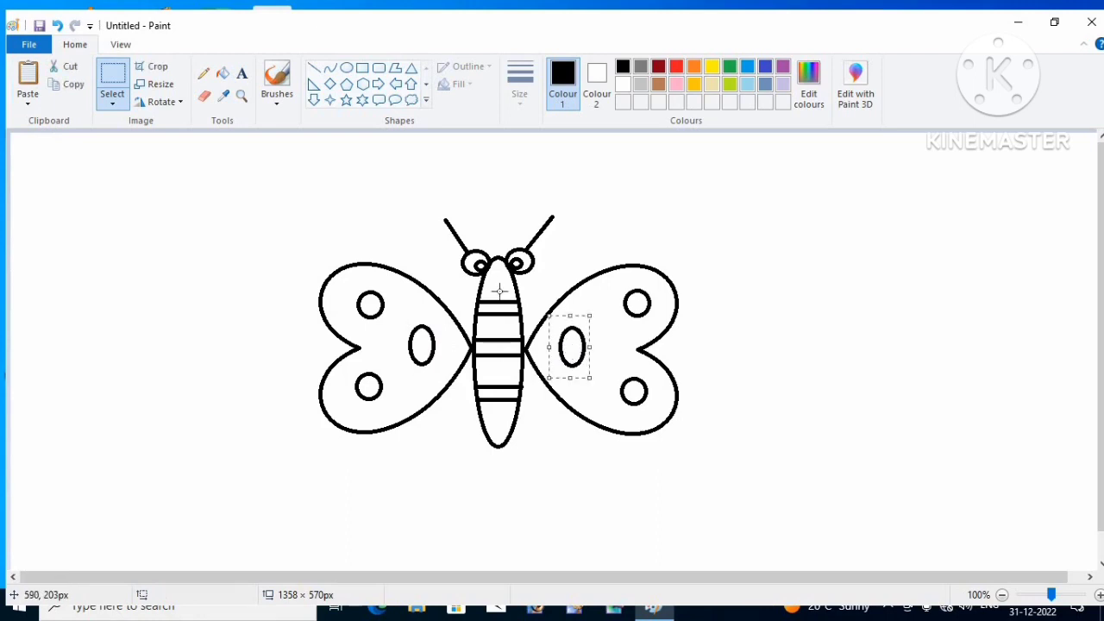
Draw a small mouth oval about 19 × 11 px below the eyes and colour its outline orange
{"action": "left_click", "coordinate": [346, 69]}
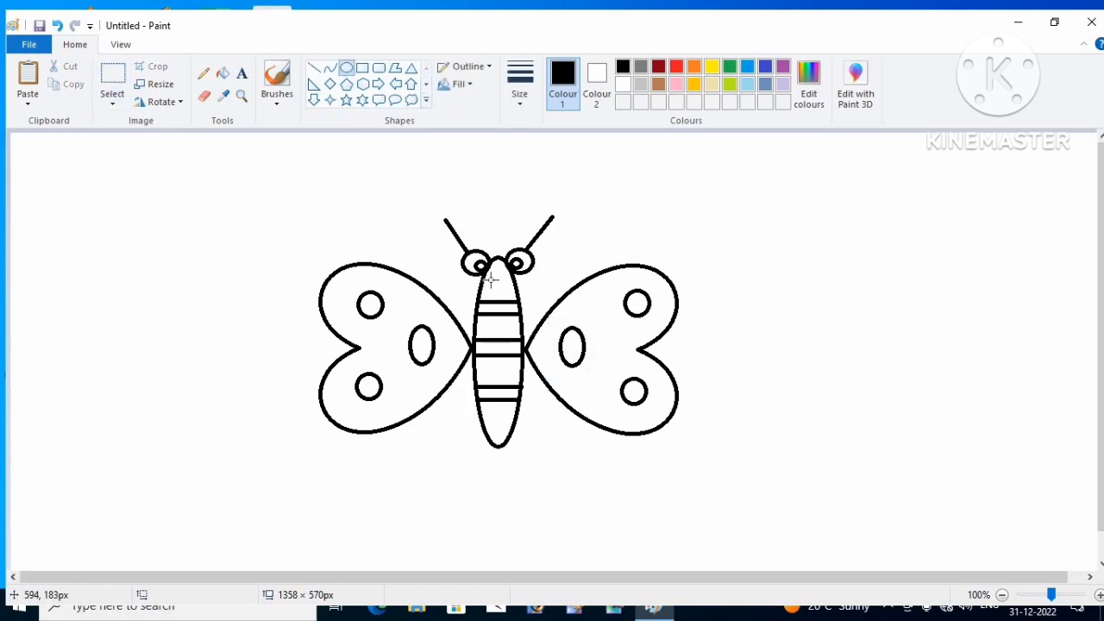
{"action": "left_click_drag", "start_coordinate": [490, 278], "coordinate": [503, 289]}
{"action": "left_click_drag", "start_coordinate": [505, 289], "coordinate": [505, 290]}
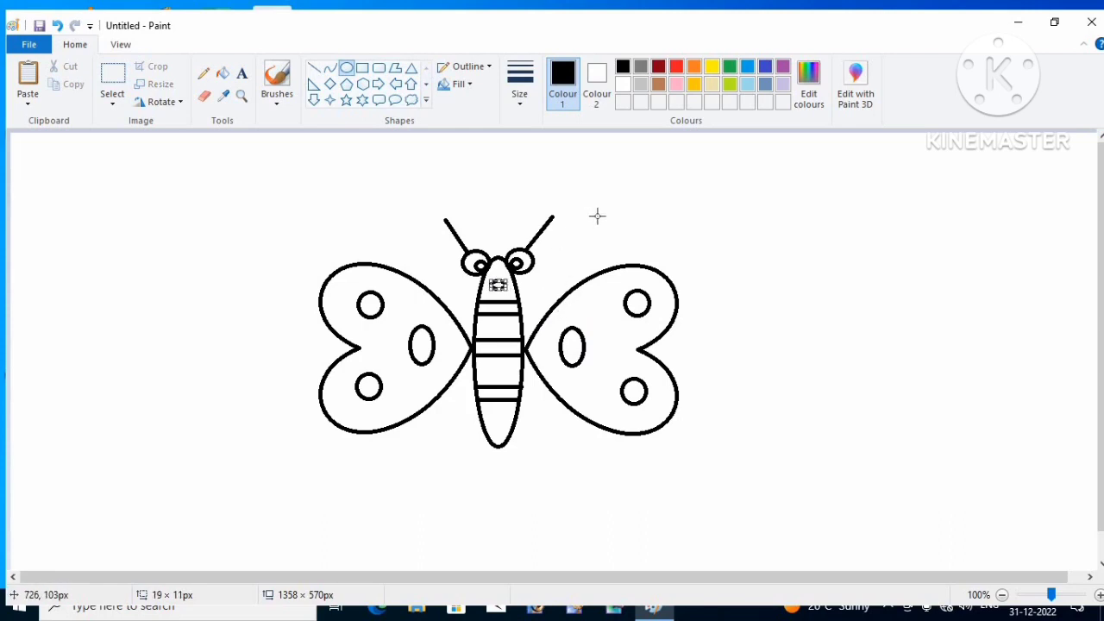
{"action": "left_click", "coordinate": [695, 68]}
{"action": "left_click", "coordinate": [634, 189]}
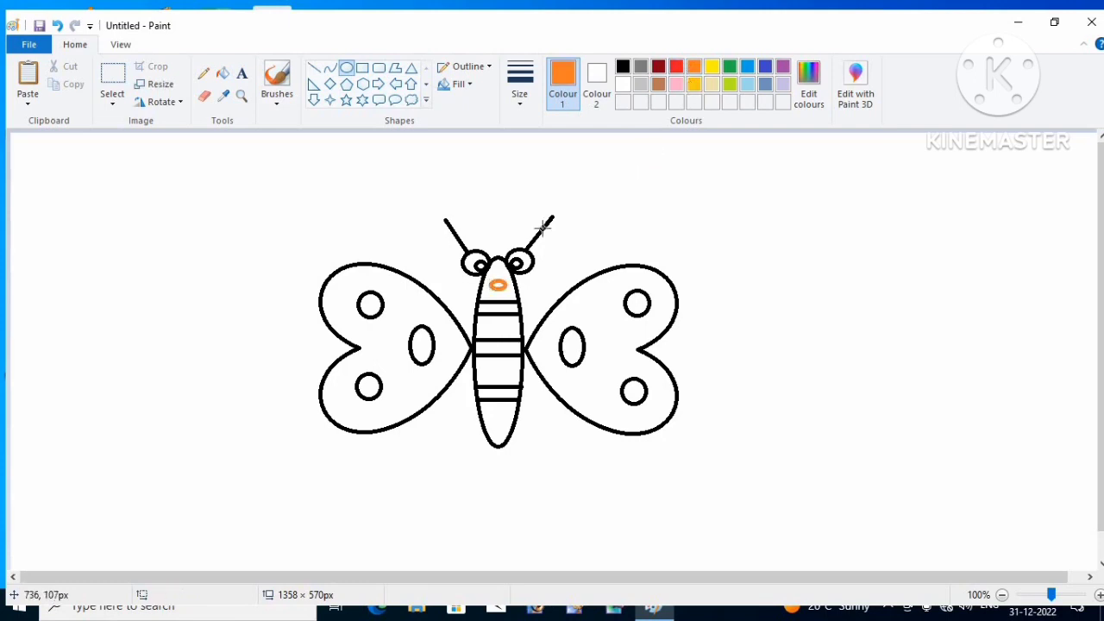
Fill the body's three narrow stripes and the upright oval on each wing with orange
{"action": "left_click", "coordinate": [222, 73]}
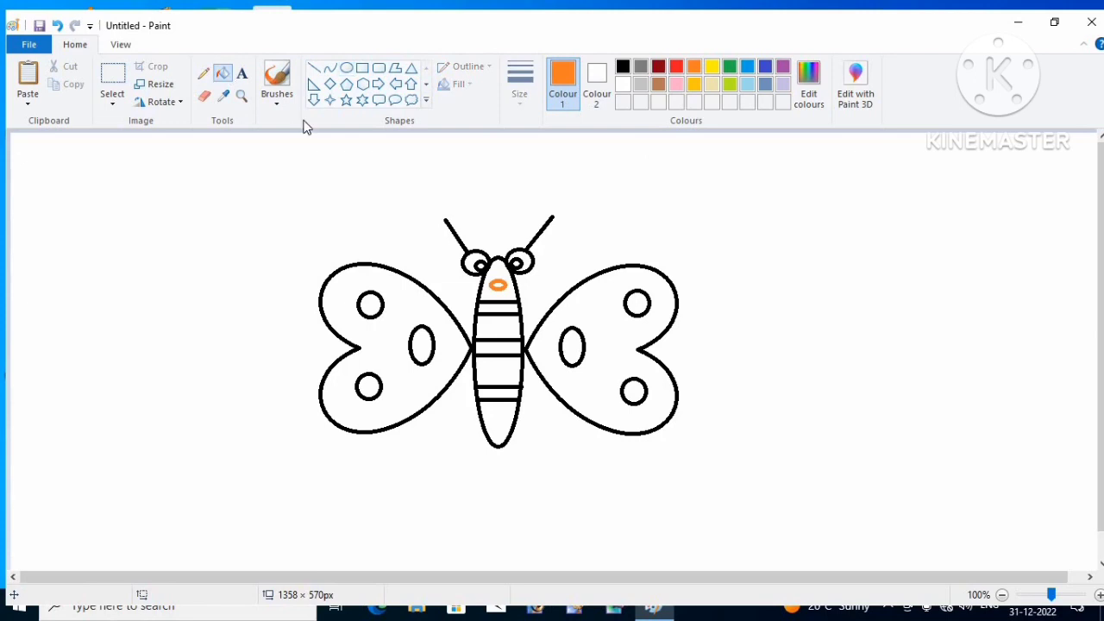
{"action": "left_click", "coordinate": [507, 307]}
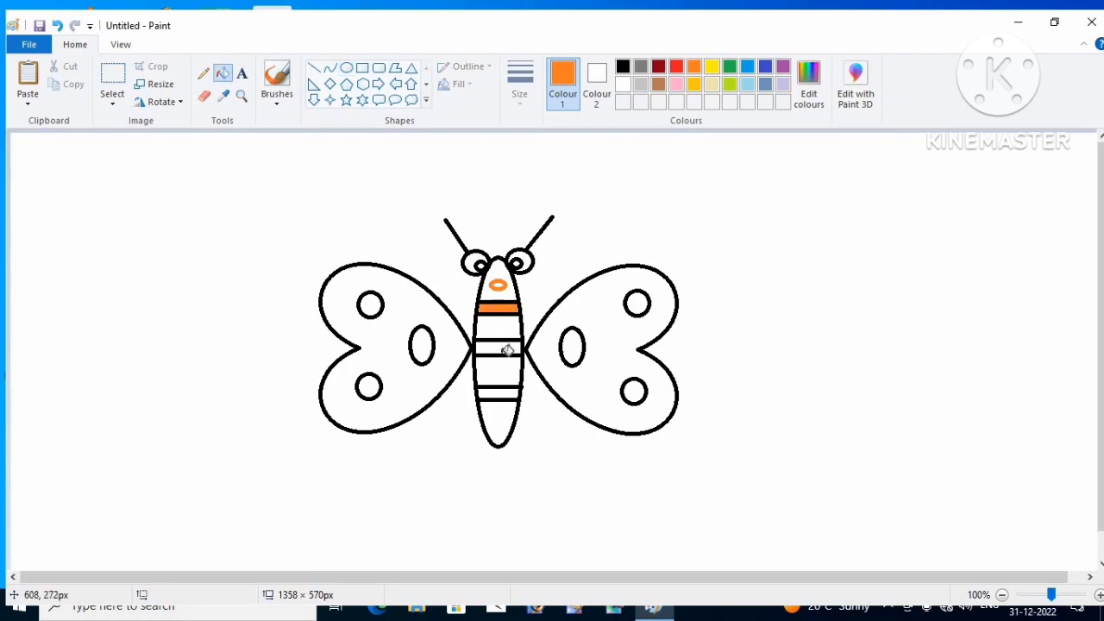
{"action": "left_click", "coordinate": [505, 344]}
{"action": "left_click", "coordinate": [505, 389]}
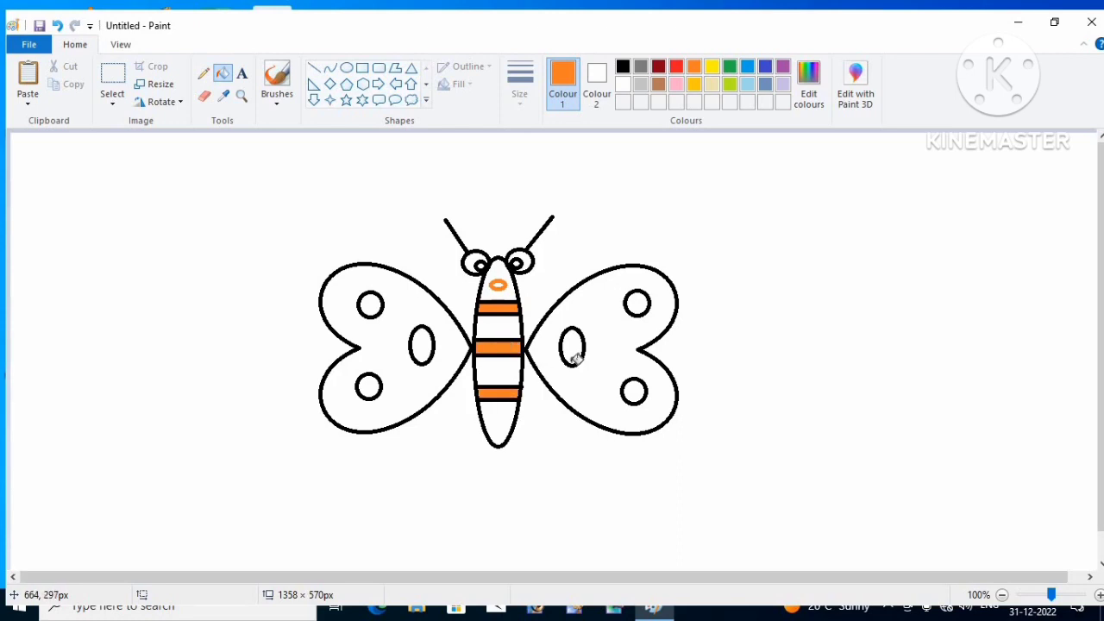
{"action": "left_click", "coordinate": [571, 345]}
{"action": "left_click", "coordinate": [428, 344]}
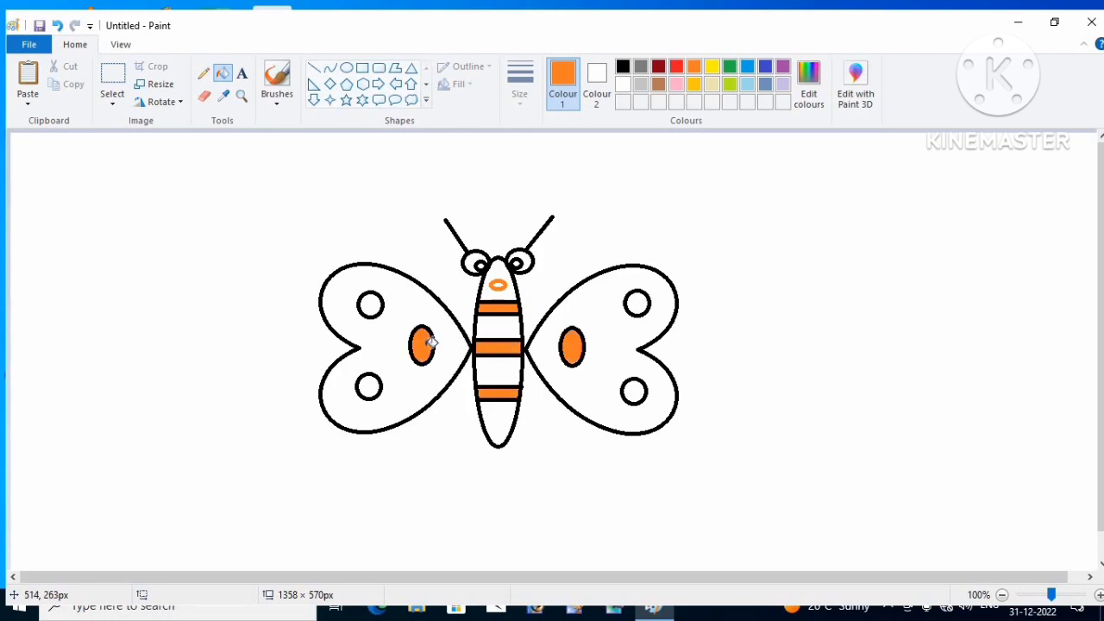
Fill the four body sections between the stripes and both wings with yellow
{"action": "left_click", "coordinate": [712, 69]}
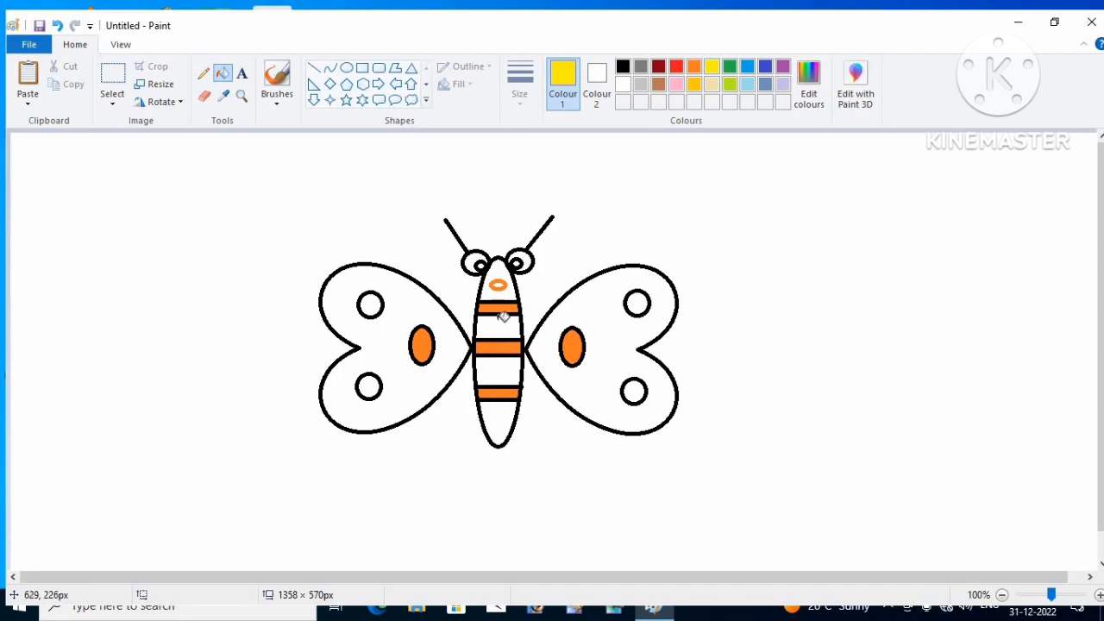
{"action": "left_click", "coordinate": [499, 326]}
{"action": "left_click", "coordinate": [509, 290]}
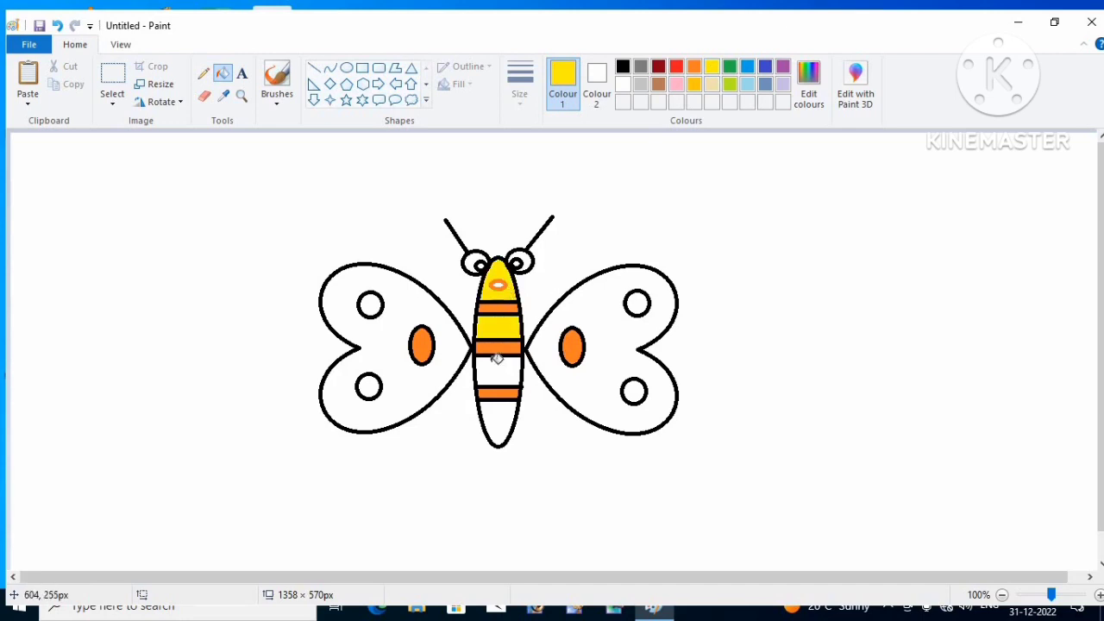
{"action": "left_click", "coordinate": [493, 372]}
{"action": "left_click", "coordinate": [501, 414]}
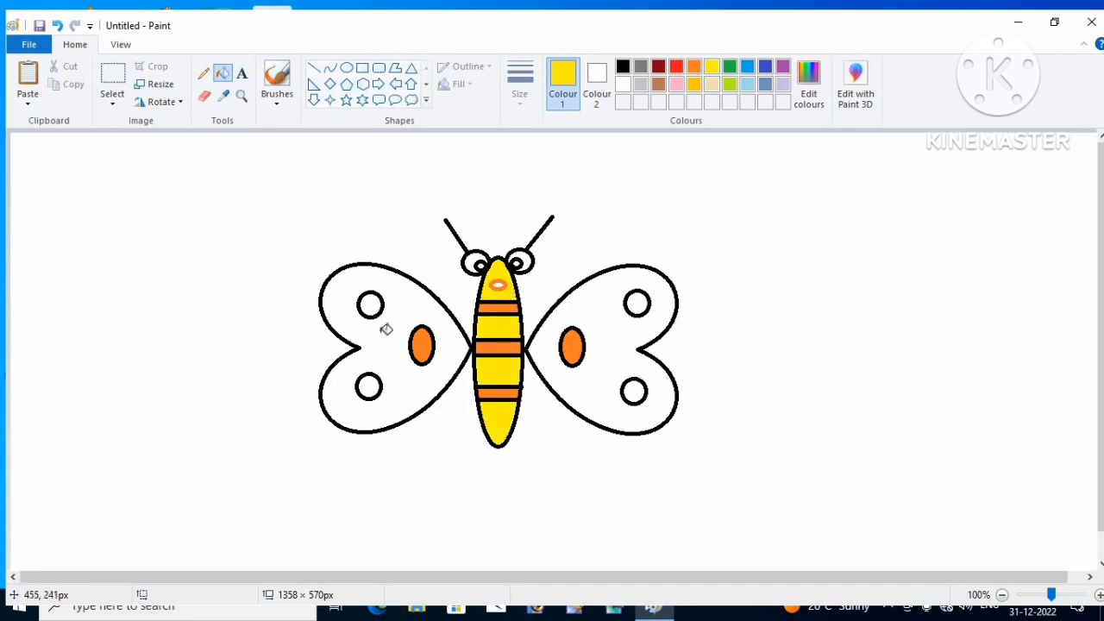
{"action": "left_click", "coordinate": [387, 330]}
{"action": "left_click", "coordinate": [604, 314]}
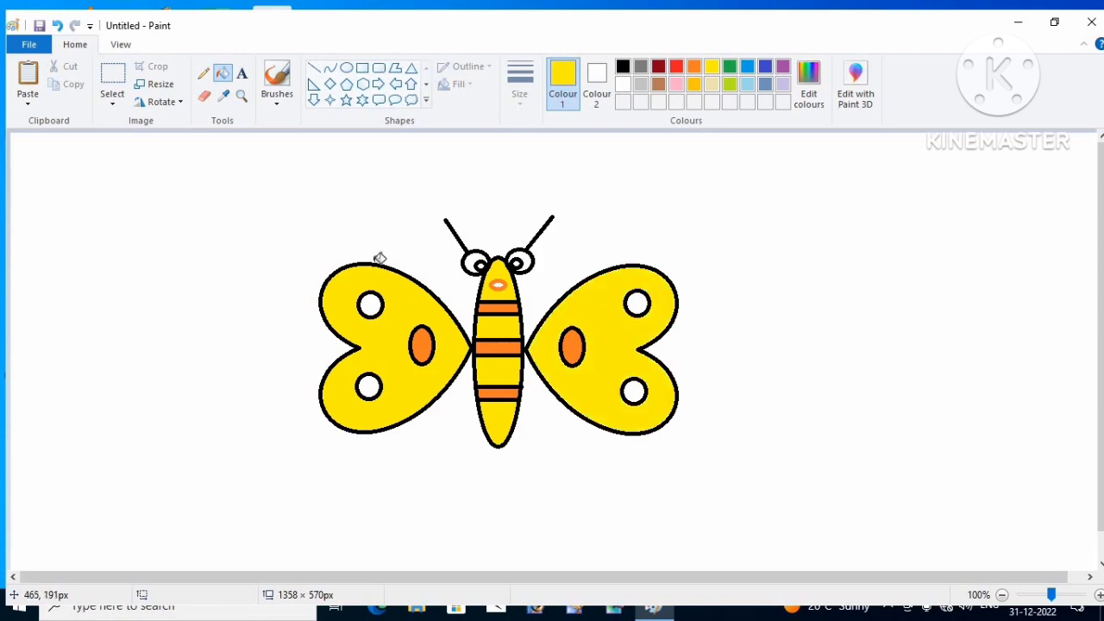
Fill the four circles on the wings with orange
{"action": "left_click", "coordinate": [694, 67]}
{"action": "left_click", "coordinate": [643, 301]}
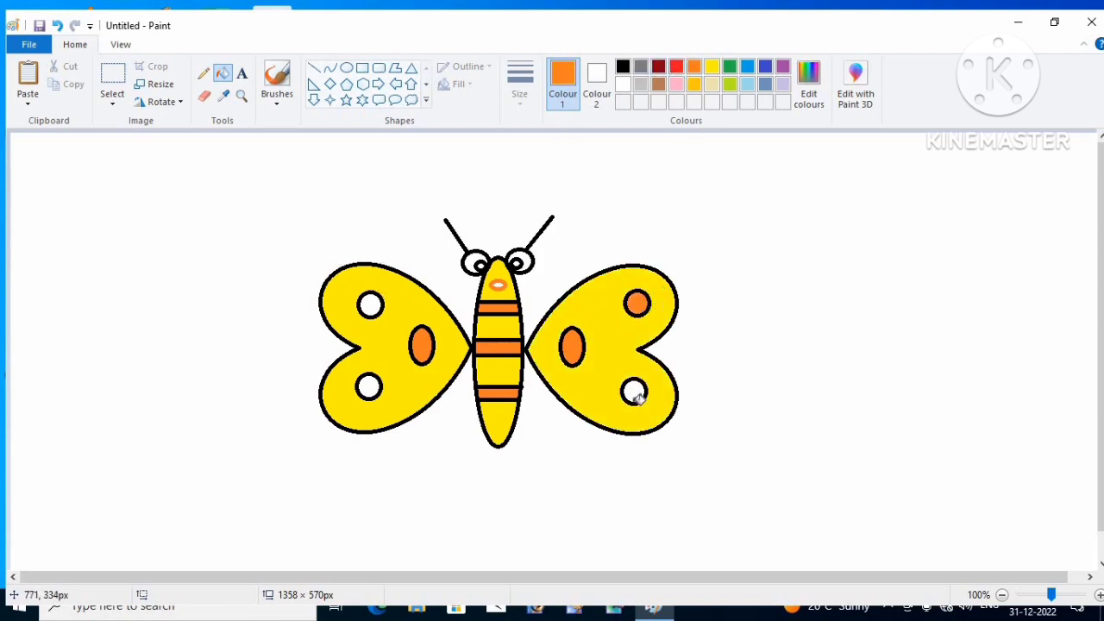
{"action": "left_click", "coordinate": [635, 391]}
{"action": "left_click", "coordinate": [380, 303]}
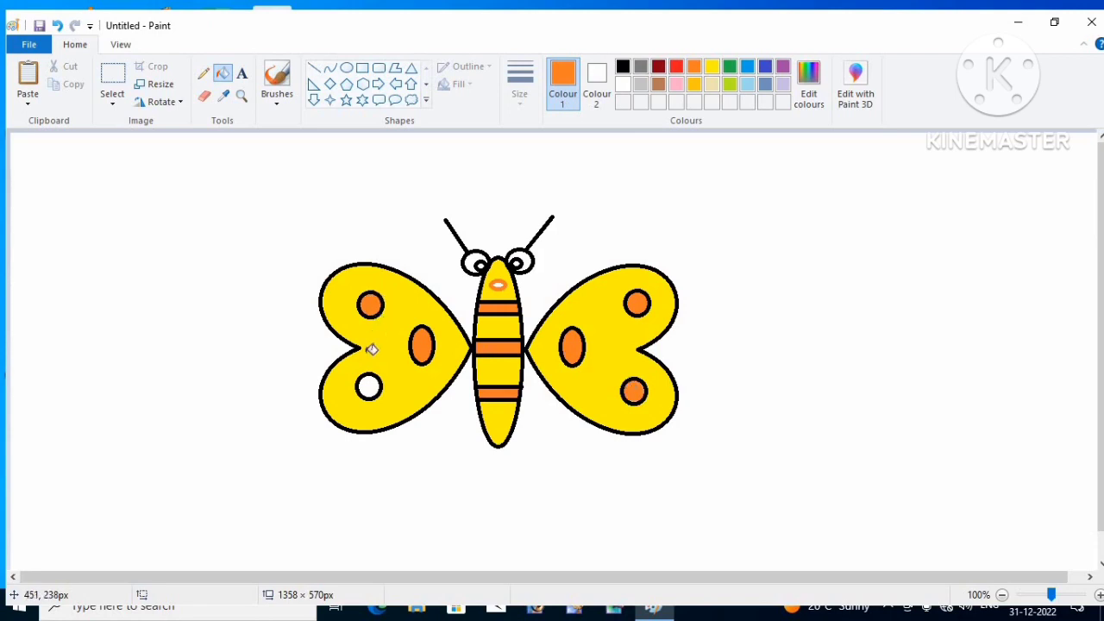
{"action": "left_click", "coordinate": [370, 384]}
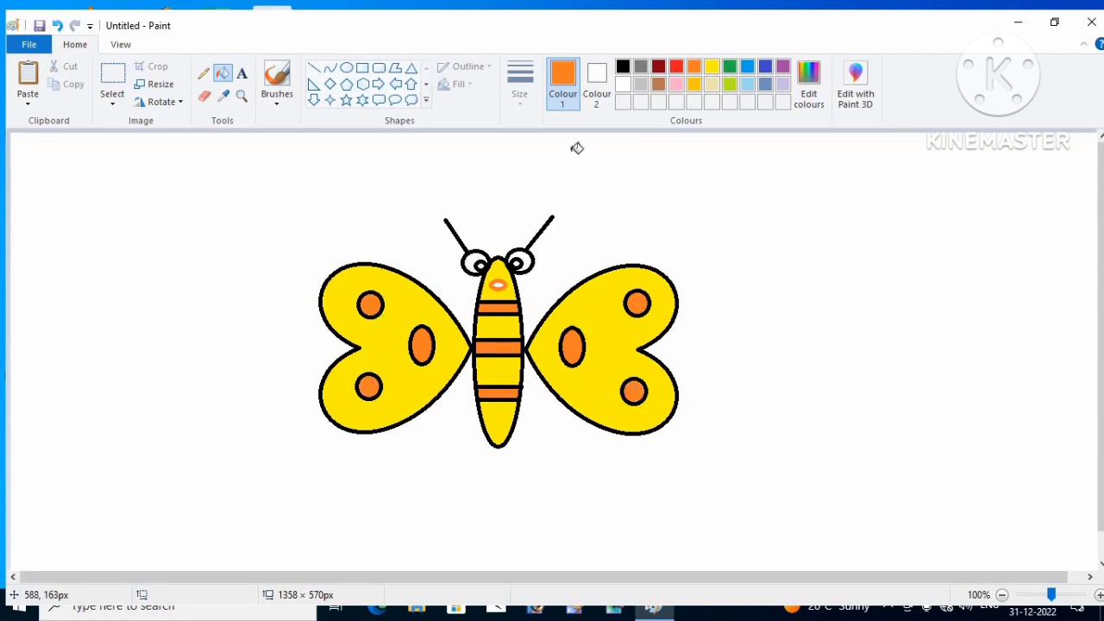
Fill both eye pupils with black and the inside of the mouth oval with yellow
{"action": "left_click", "coordinate": [623, 66]}
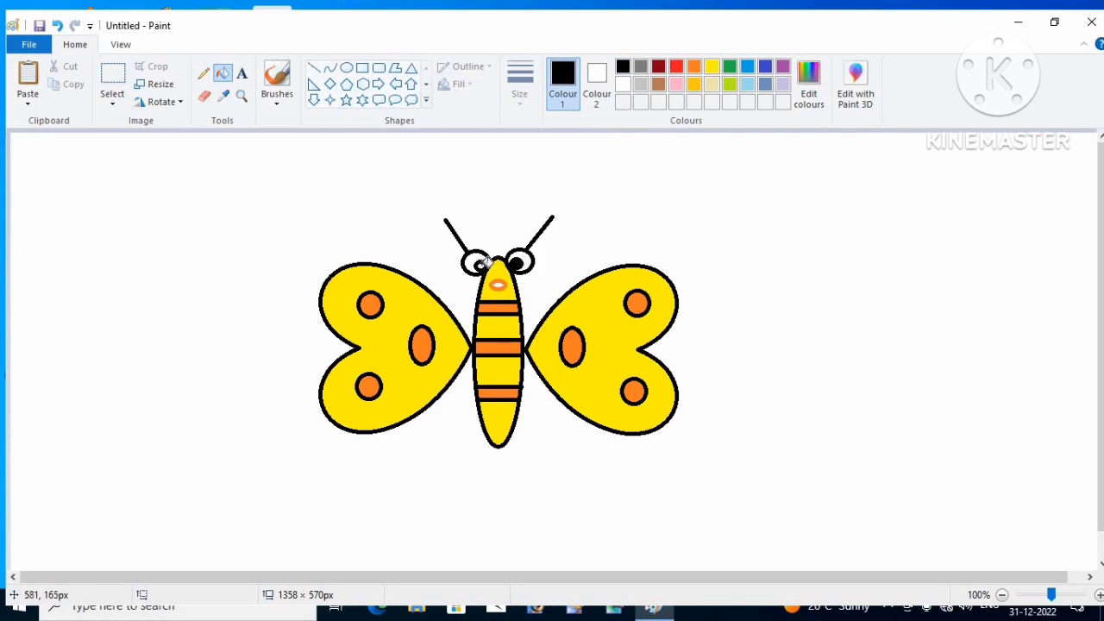
{"action": "left_click", "coordinate": [481, 265]}
{"action": "left_click", "coordinate": [500, 284]}
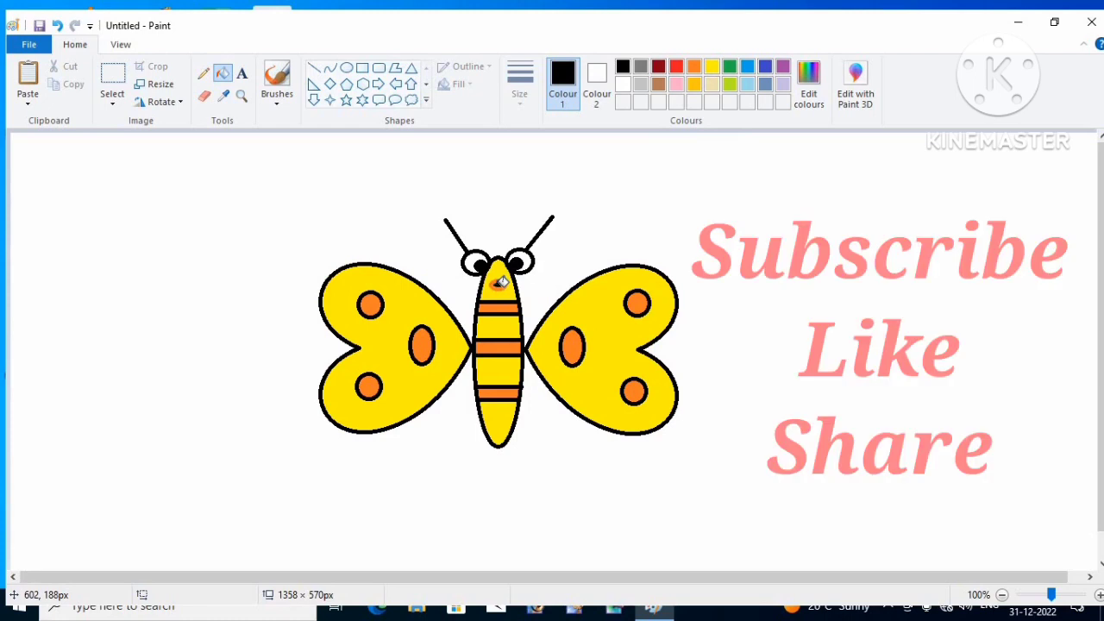
{"action": "left_click", "coordinate": [711, 67]}
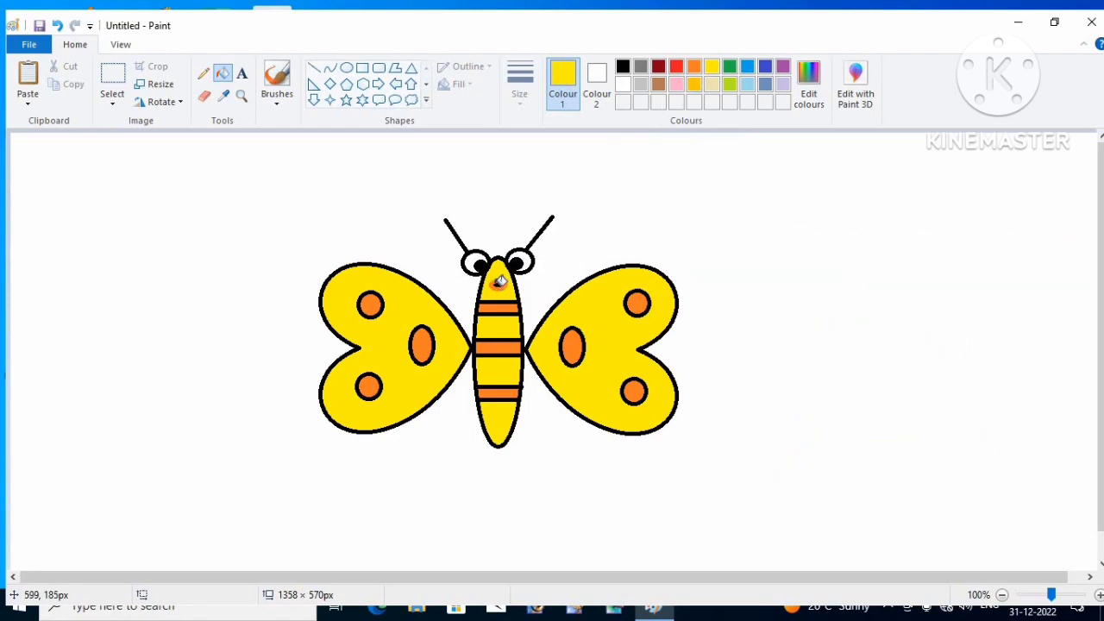
{"action": "left_click", "coordinate": [499, 283]}
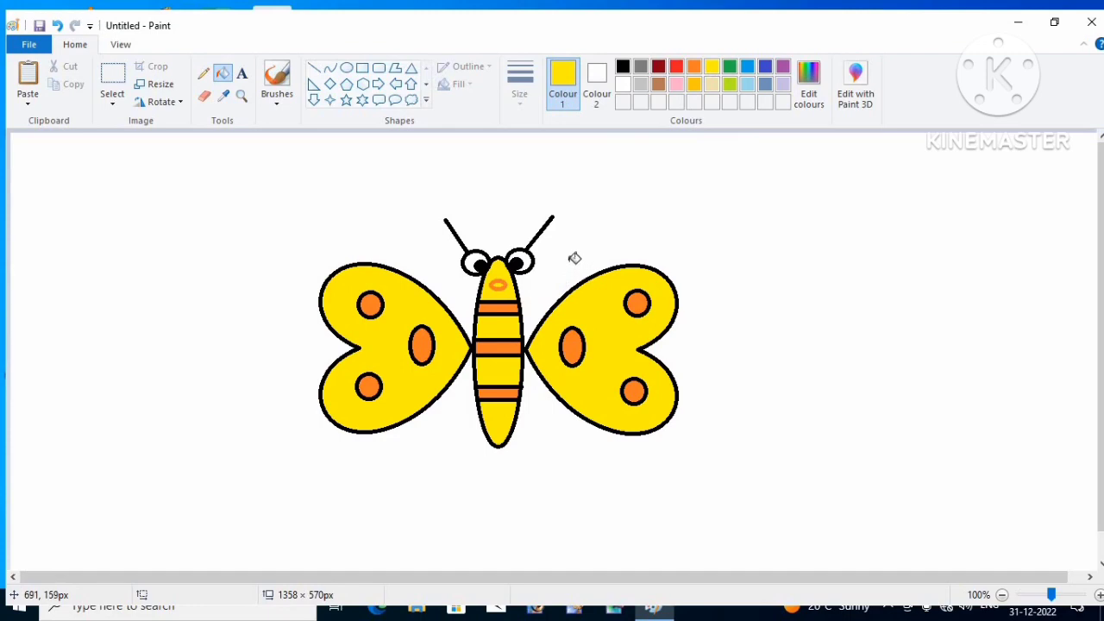